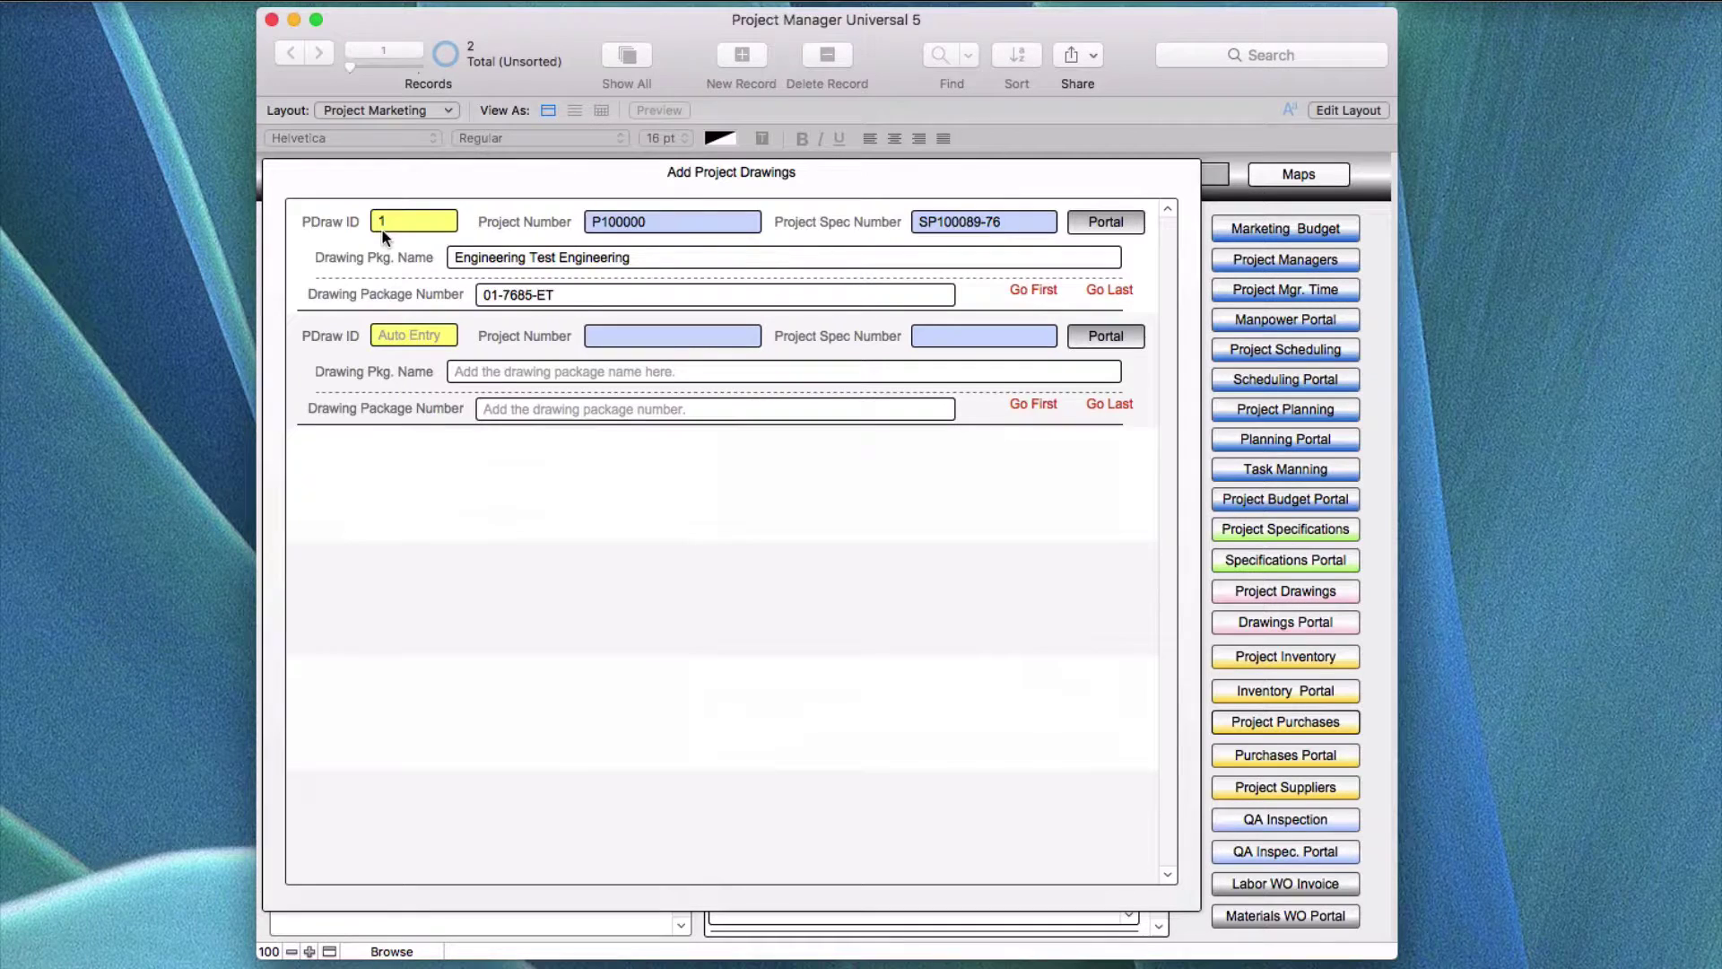
Step: Review the available Project Number and Project Spec Number choices for the first drawing package
{"action": "left_click", "coordinate": [634, 222]}
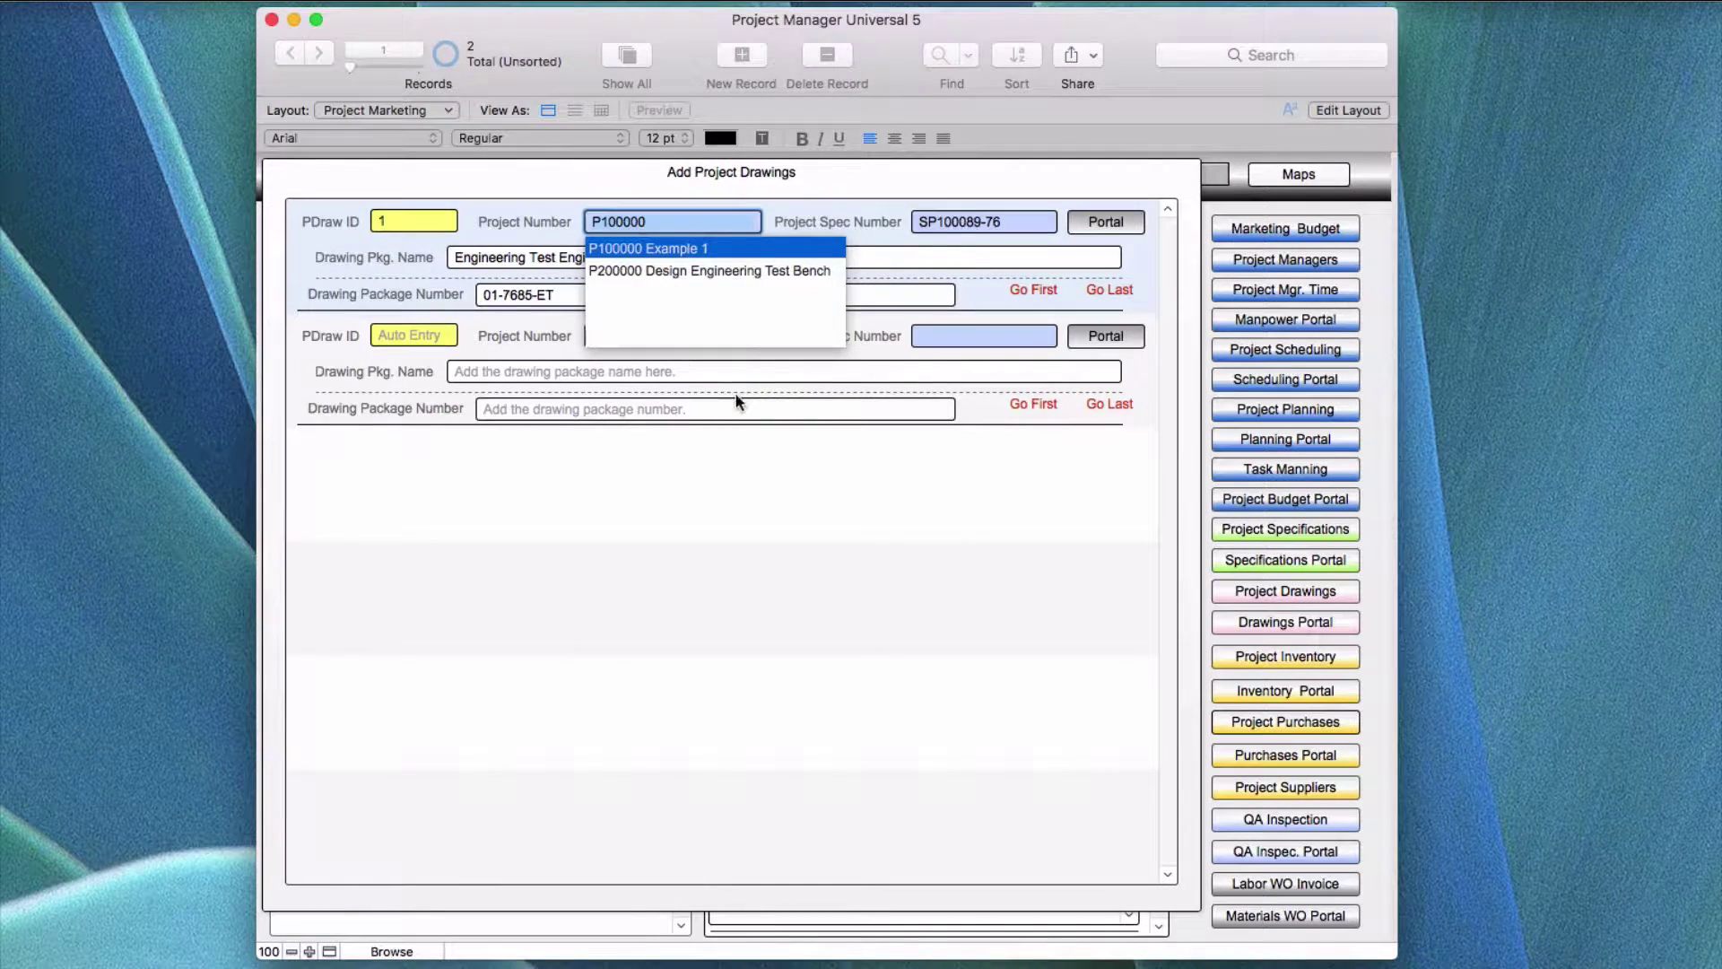
{"action": "left_click", "coordinate": [770, 455]}
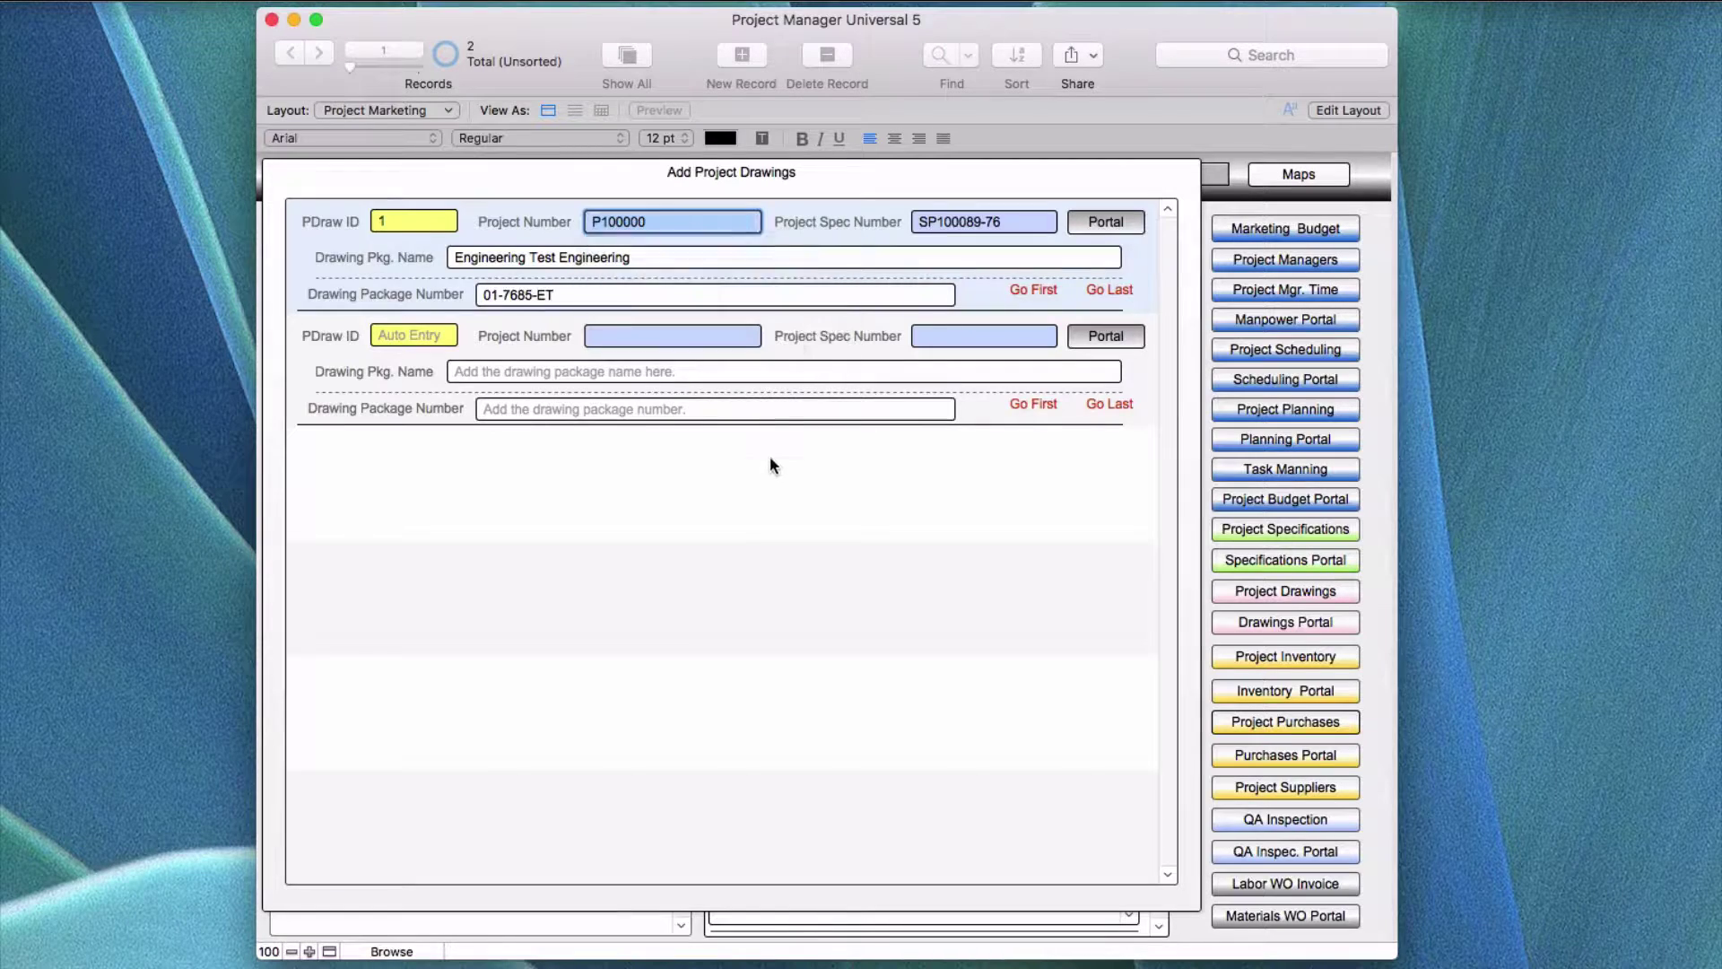
{"action": "left_click", "coordinate": [970, 223]}
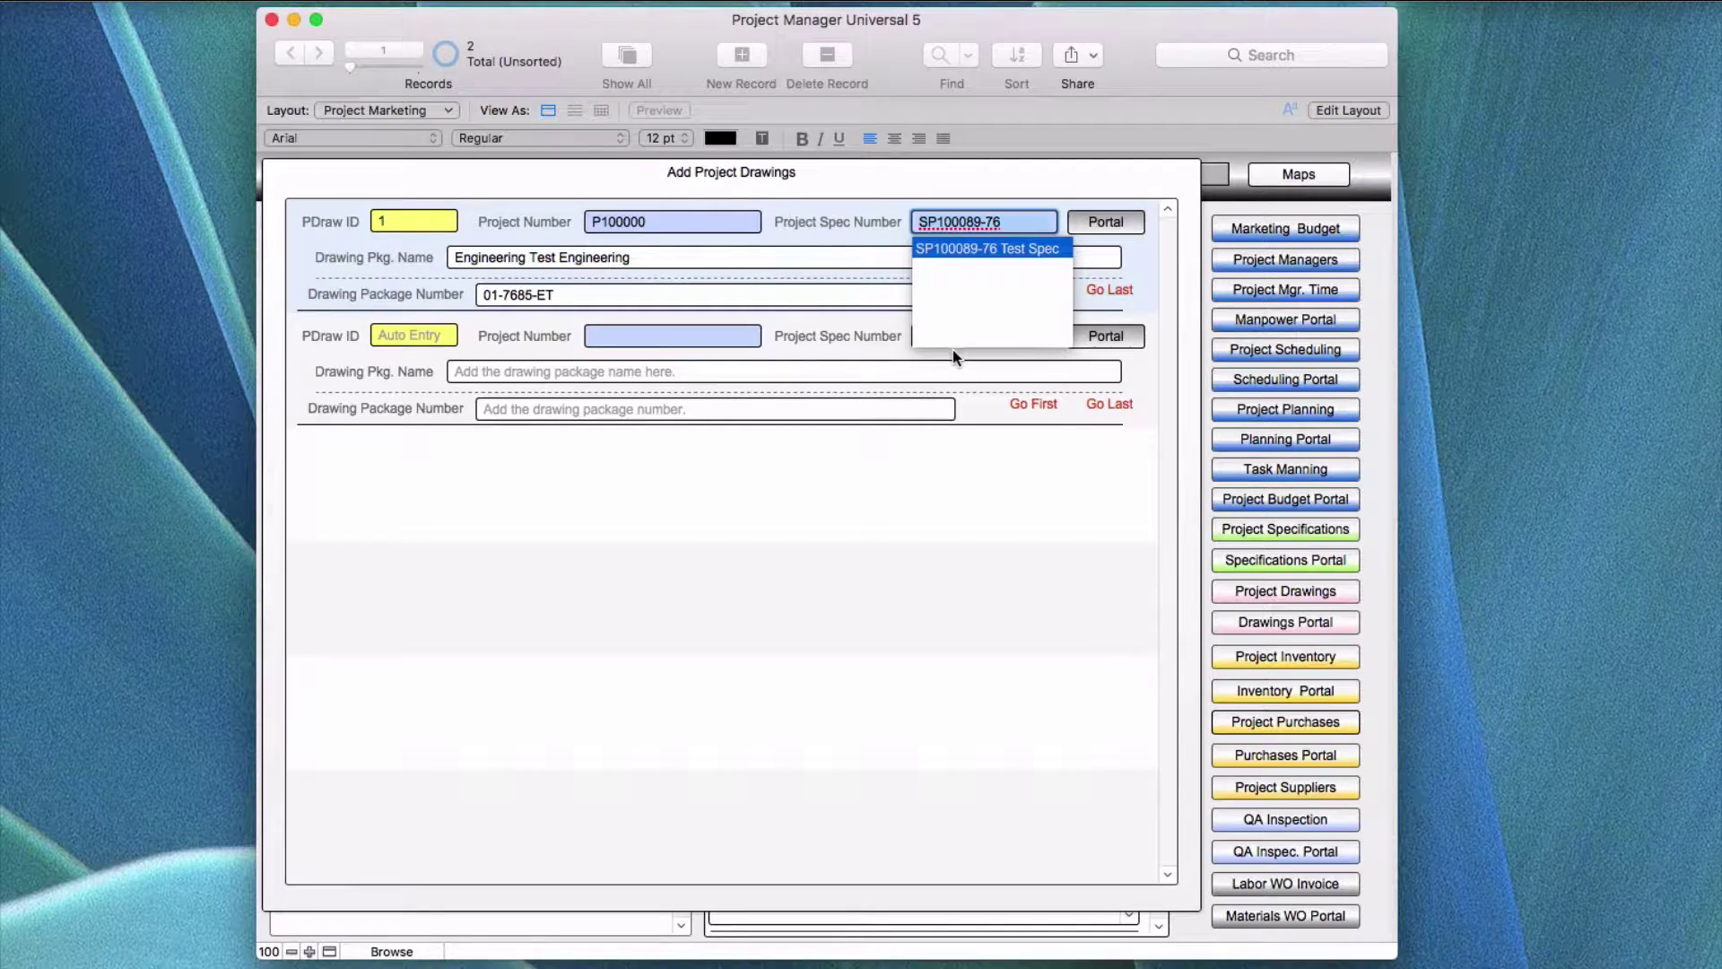
{"action": "left_click", "coordinate": [797, 241]}
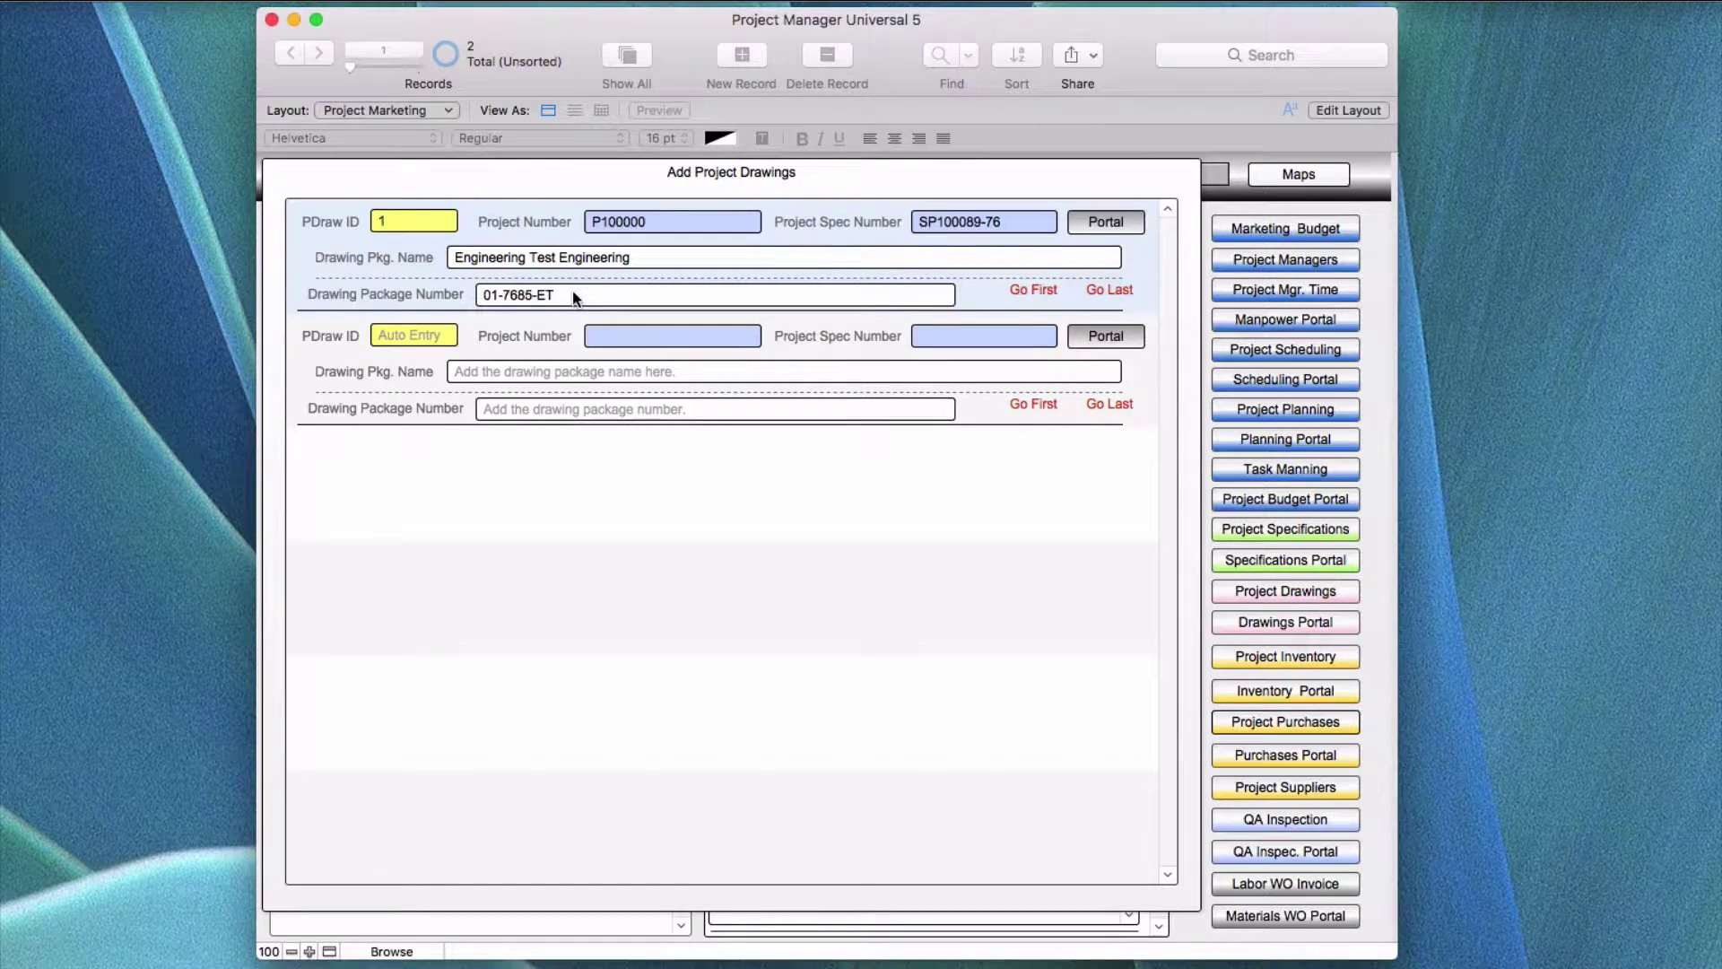
Step: Open the full Project Drawings record of package 01-7685-ET and look over its fields and comments
{"action": "left_click", "coordinate": [1101, 221]}
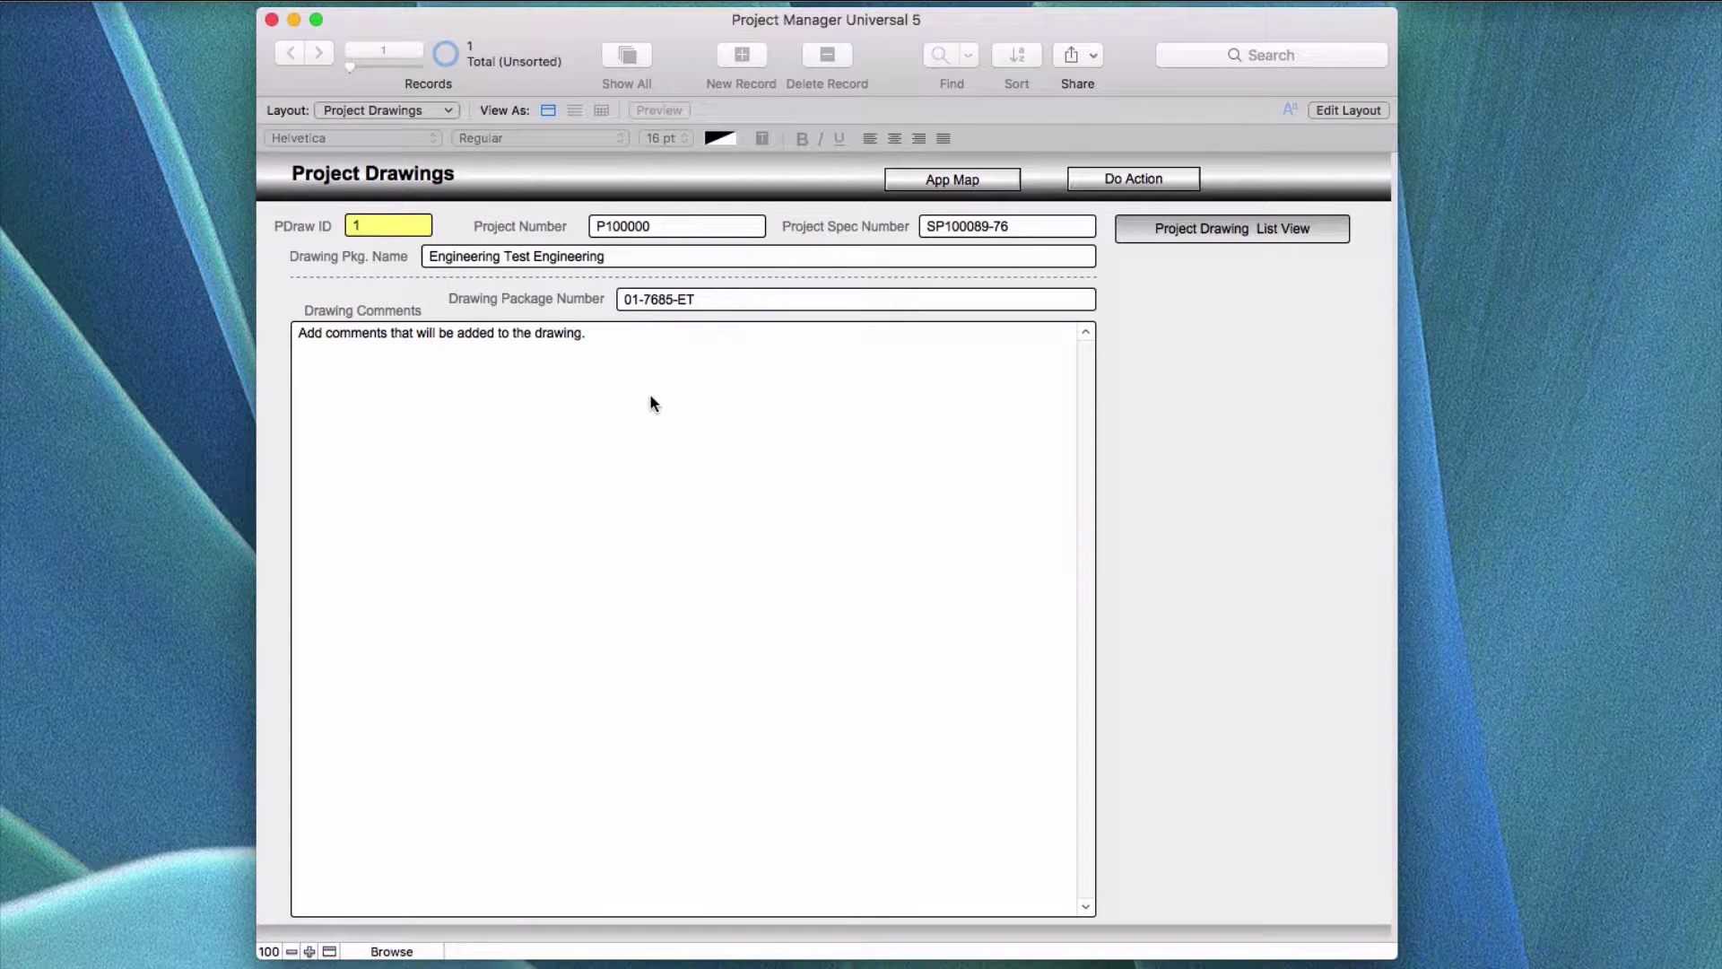
{"action": "scroll", "coordinate": [653, 401], "scroll_direction": "down", "scroll_amount": 1}
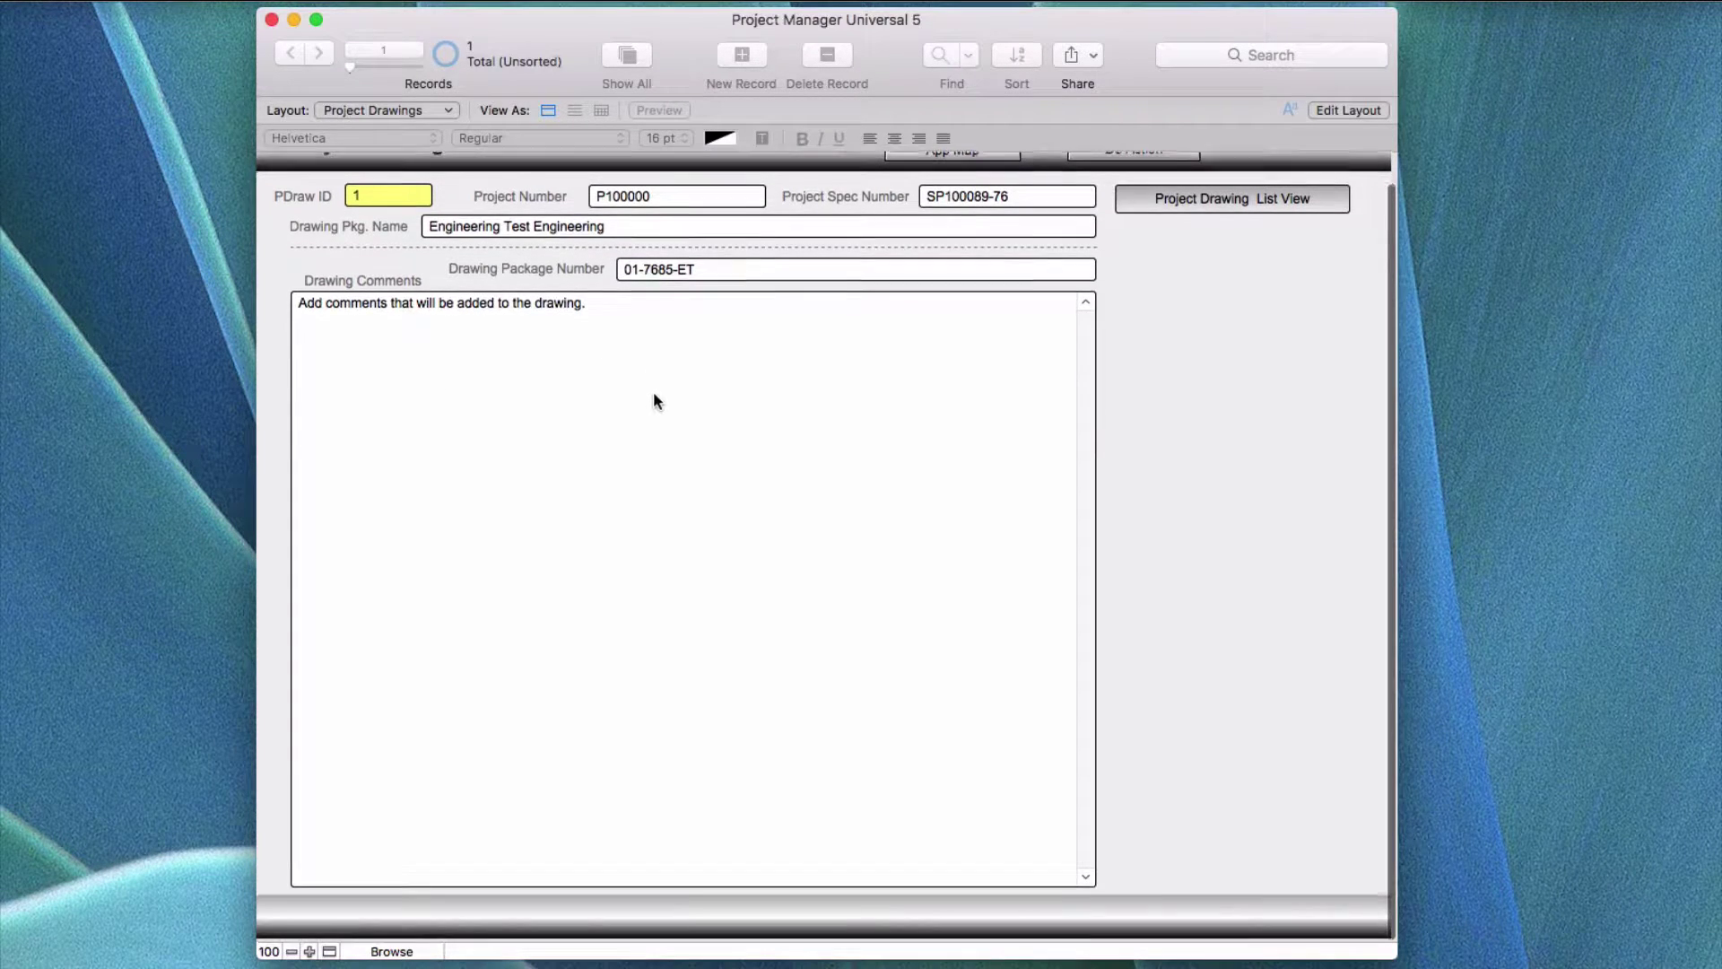
{"action": "scroll", "coordinate": [654, 395], "scroll_direction": "up", "scroll_amount": 1}
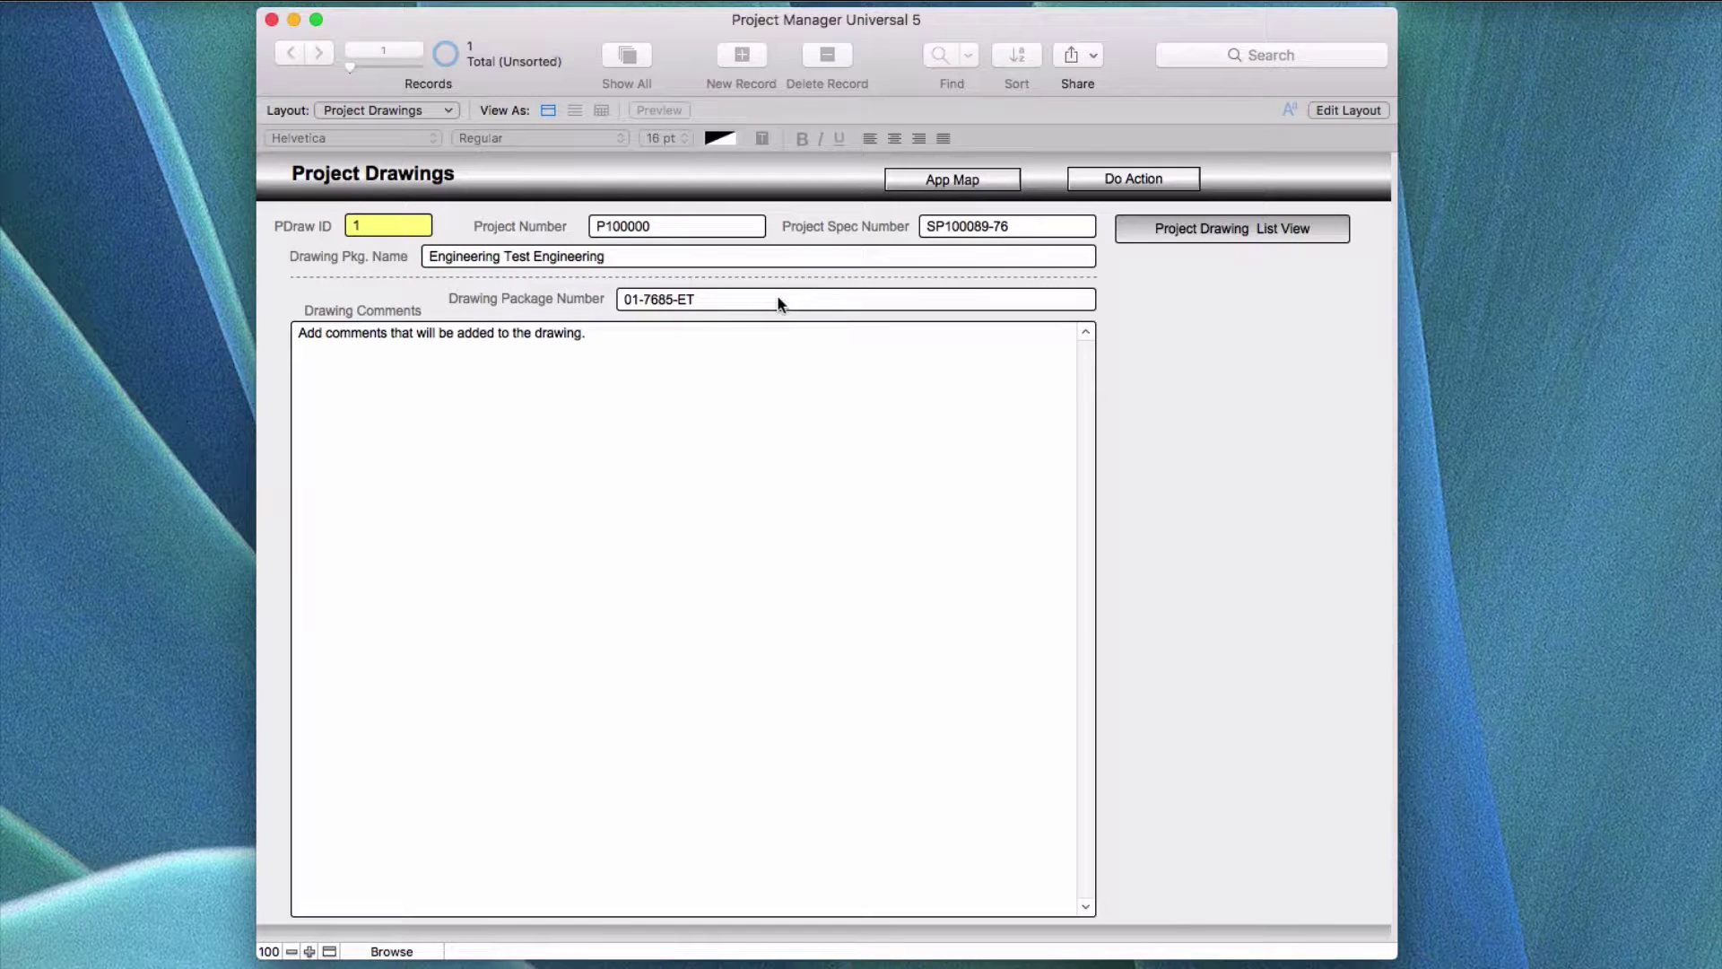
Step: Show the project drawings as a list and review the record actions available there
{"action": "left_click", "coordinate": [1203, 230]}
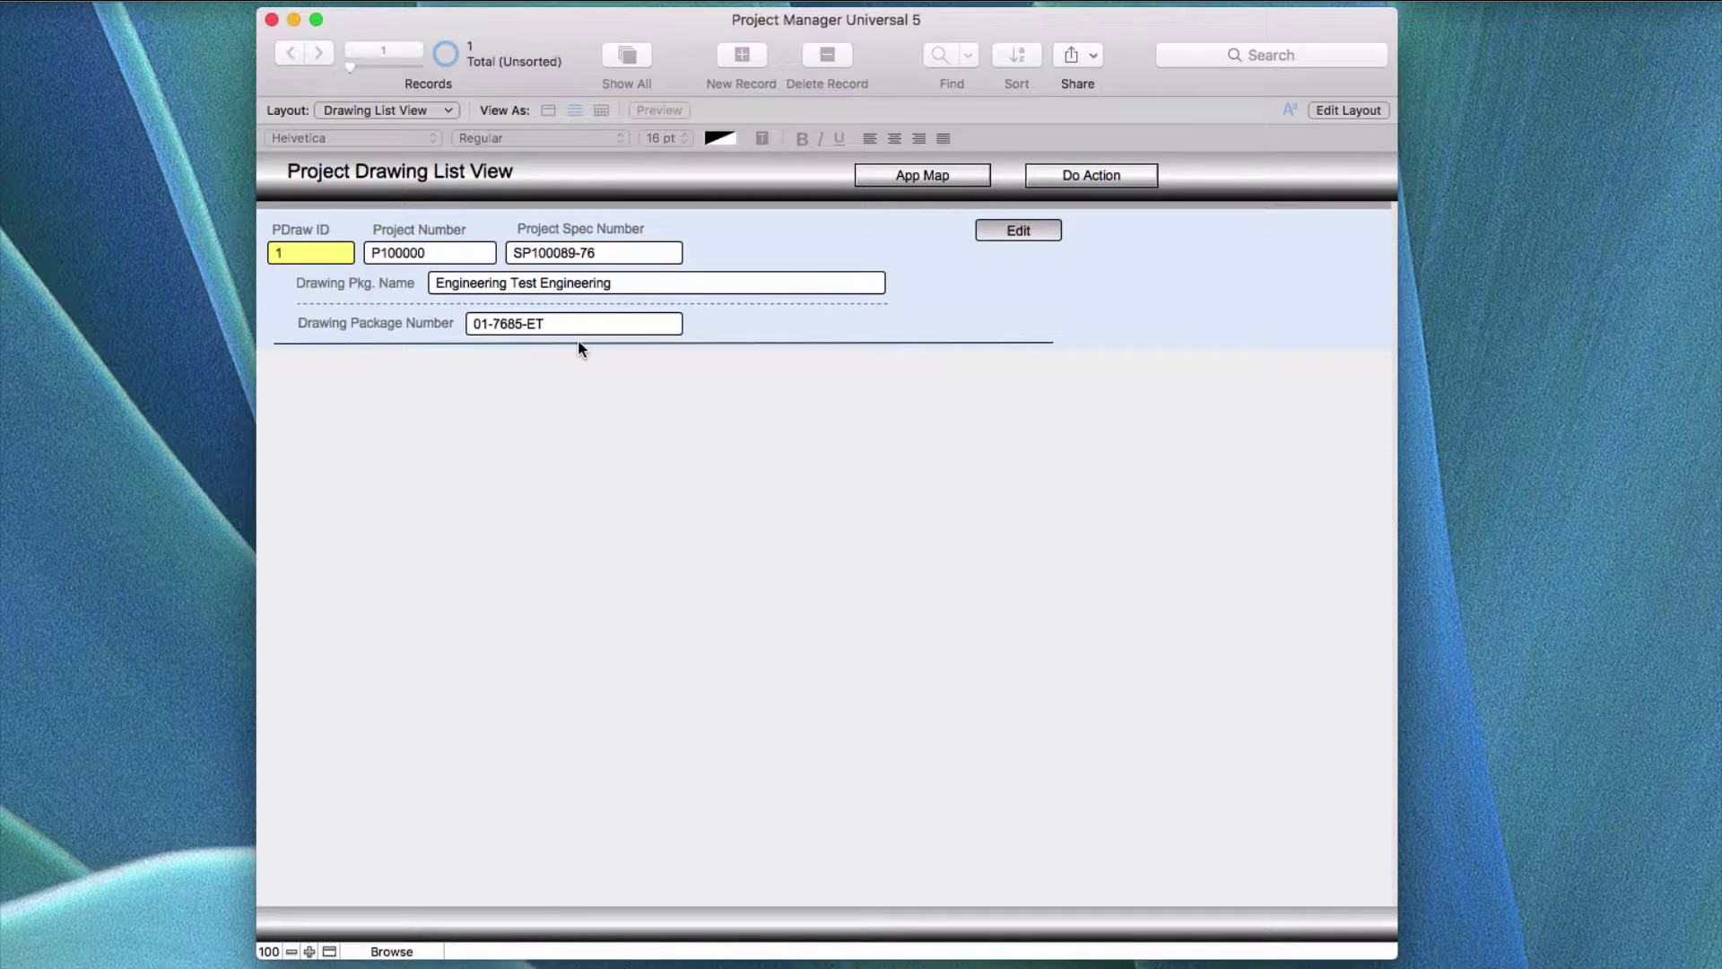
{"action": "left_click", "coordinate": [1060, 177]}
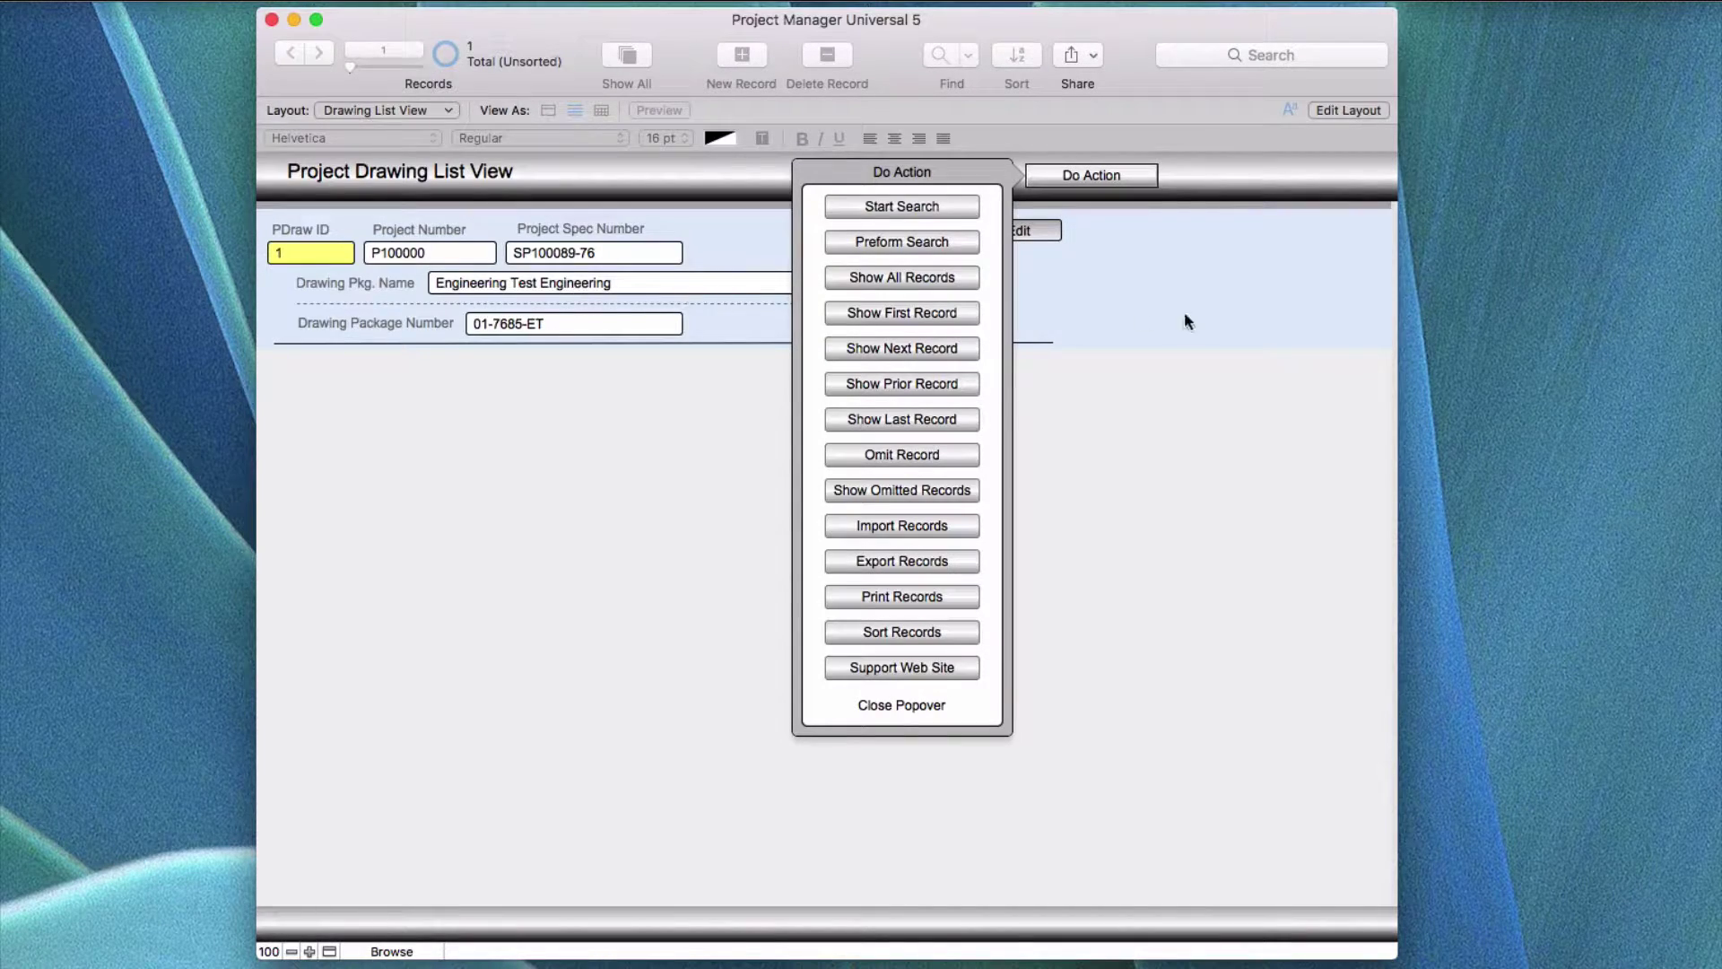
{"action": "left_click", "coordinate": [986, 224]}
Step: Return to the Project Marketing main screen and open its Drawings Portal
{"action": "left_click", "coordinate": [919, 175]}
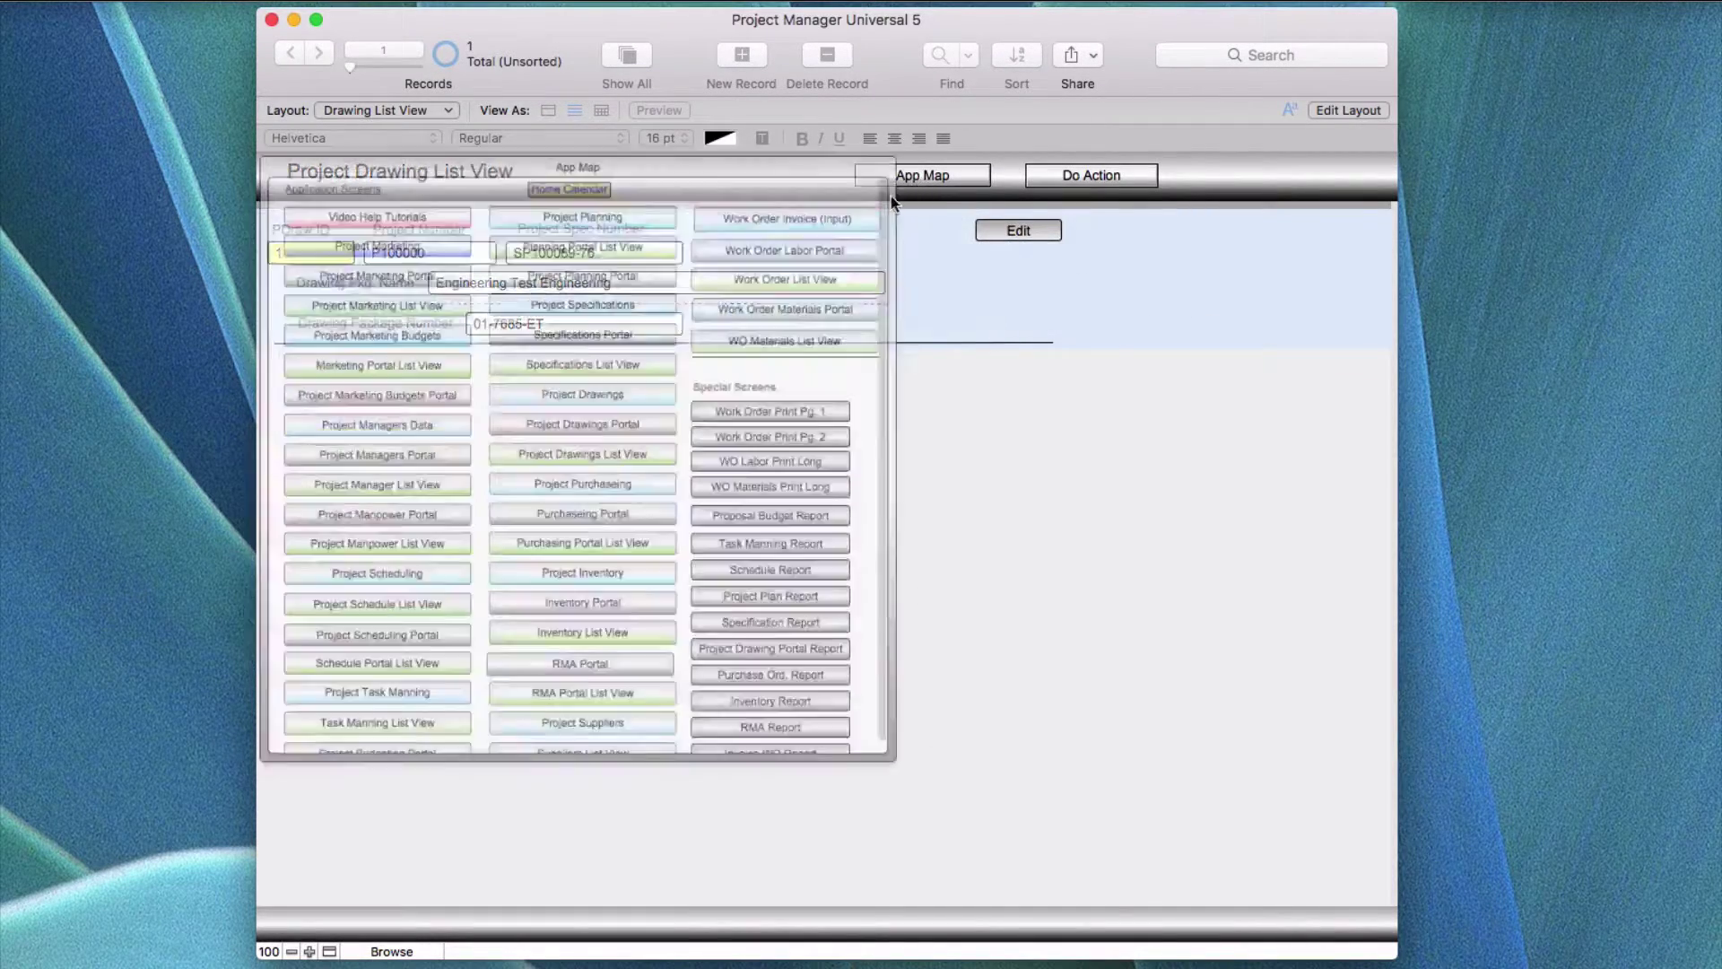
{"action": "left_click", "coordinate": [444, 270]}
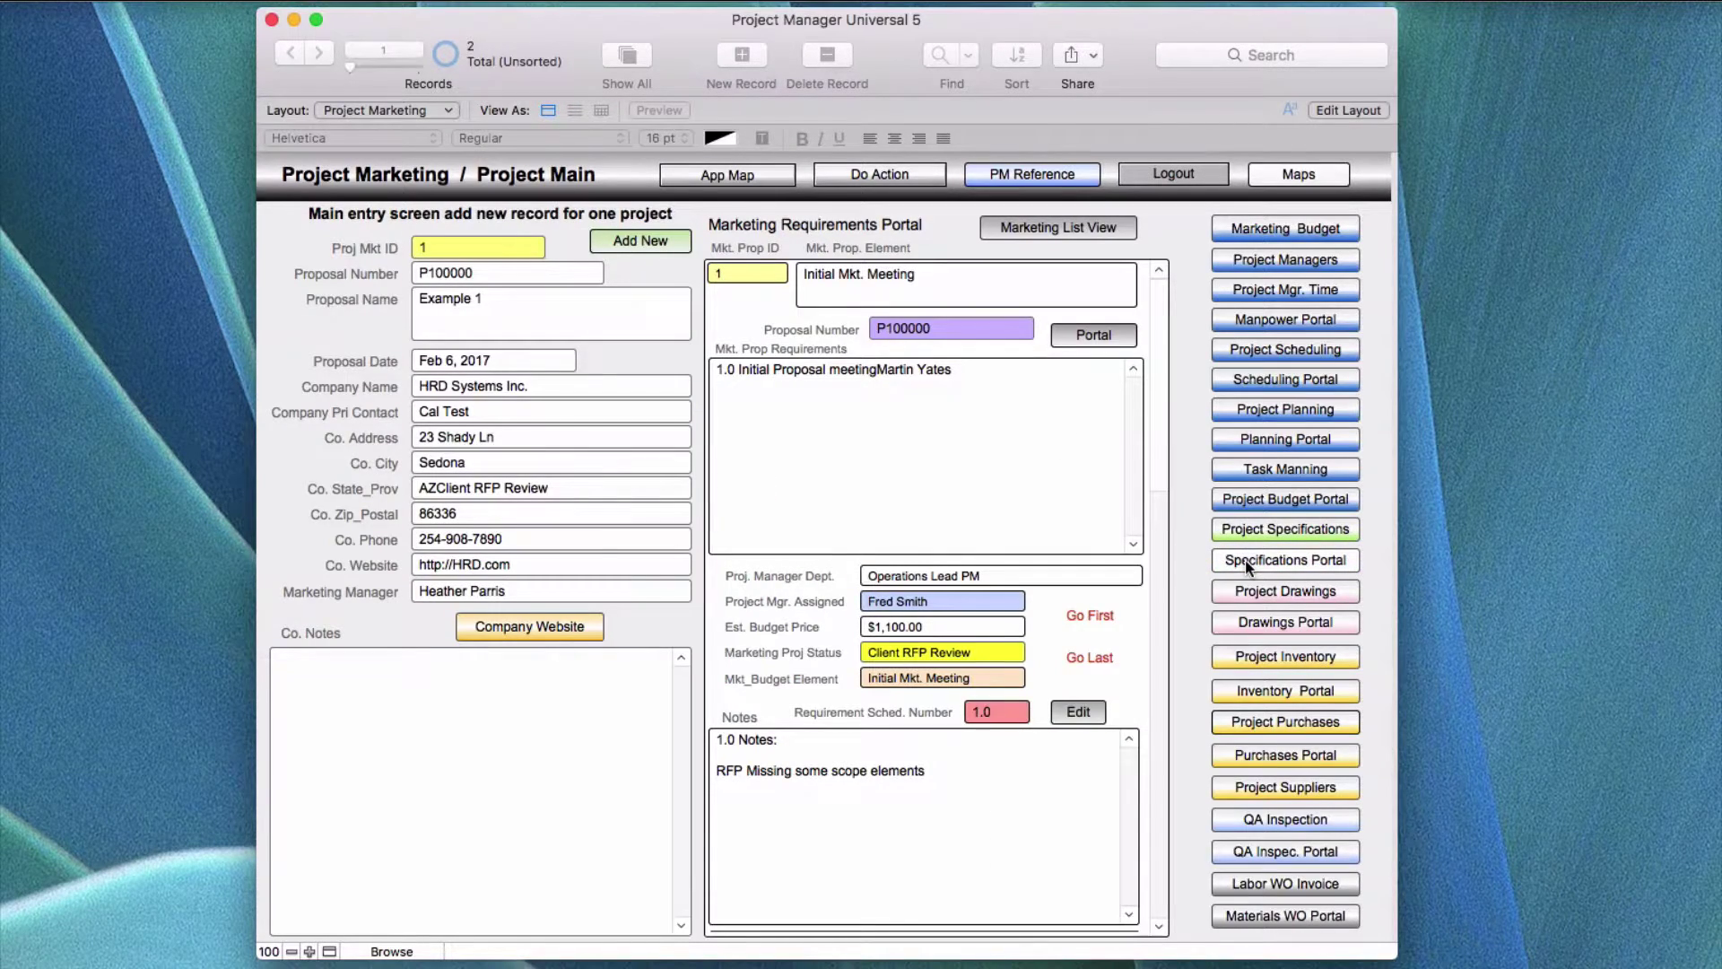
{"action": "left_click", "coordinate": [1260, 619]}
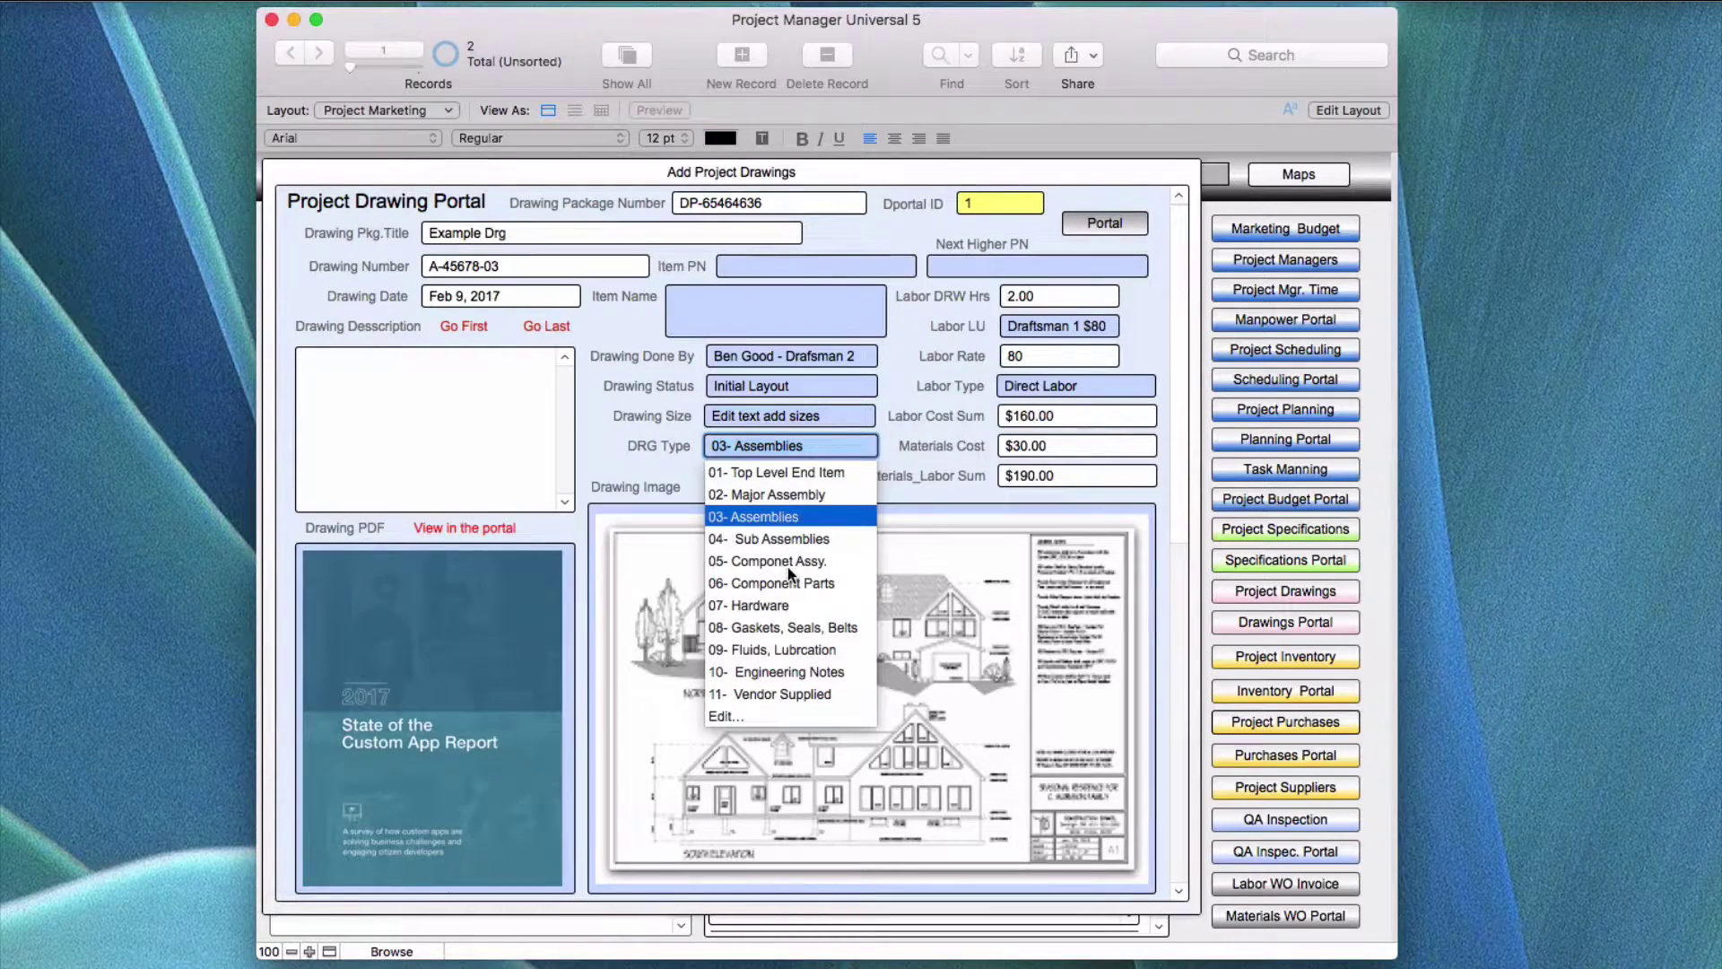
Step: Review the editable DRG Type value list and the choices offered for Item PN, Next Higher PN and Item Name
{"action": "left_click", "coordinate": [725, 715]}
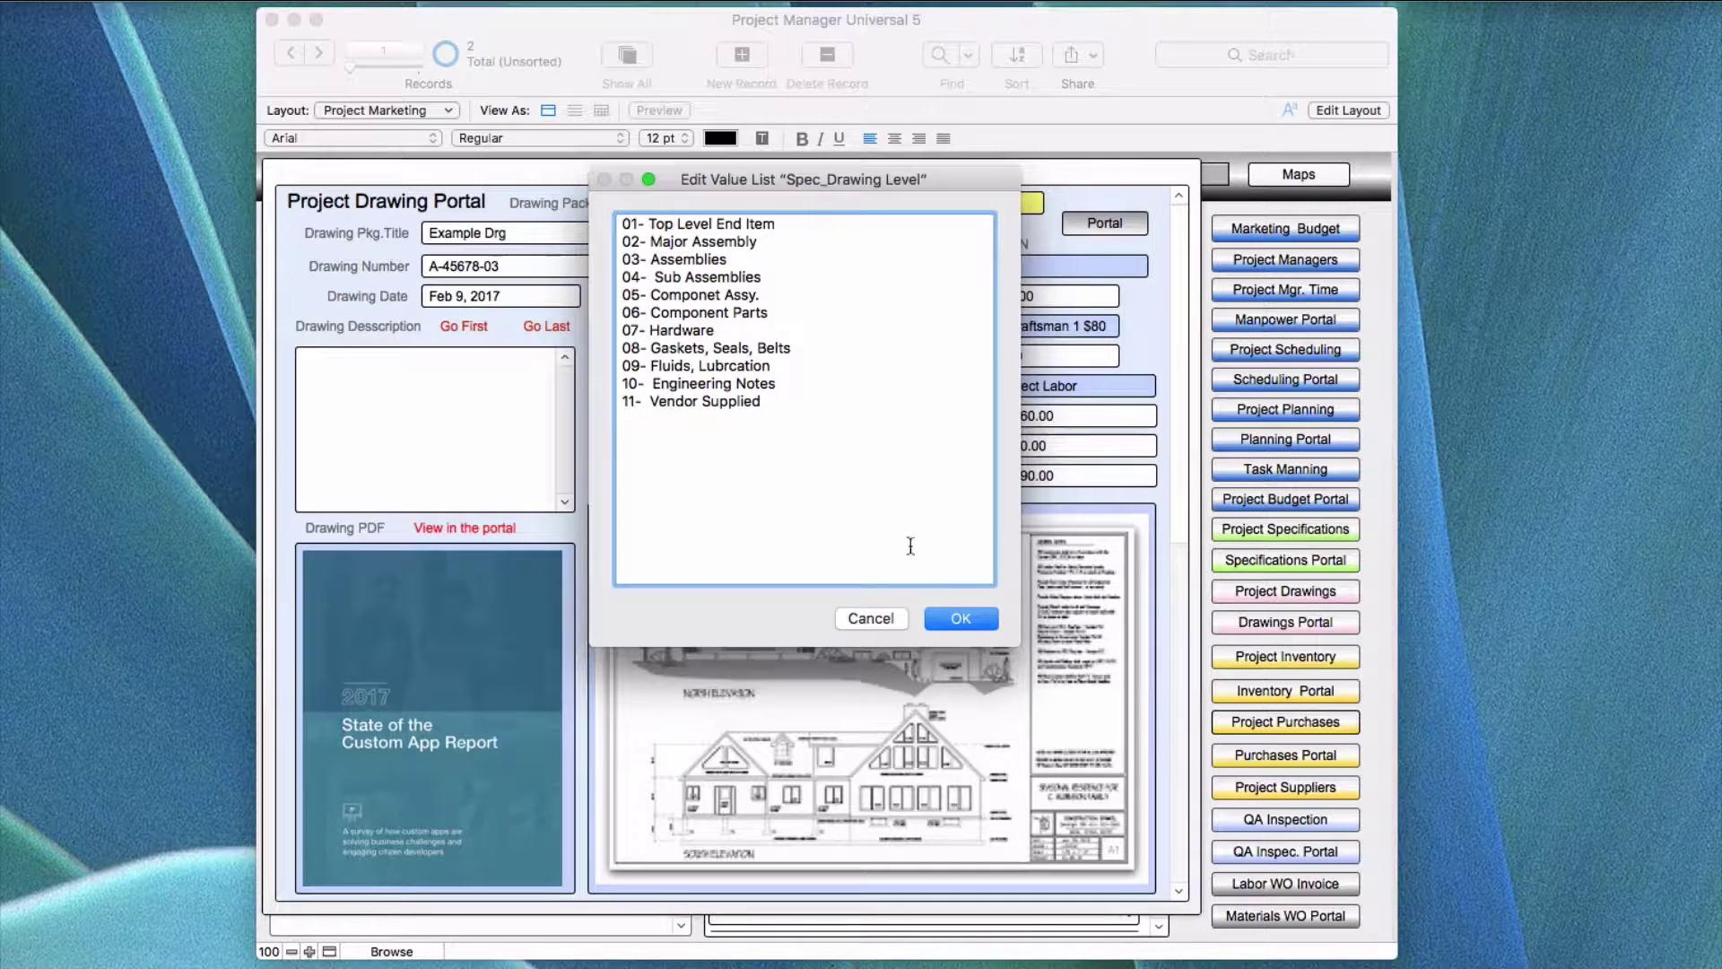
{"action": "left_click", "coordinate": [944, 615]}
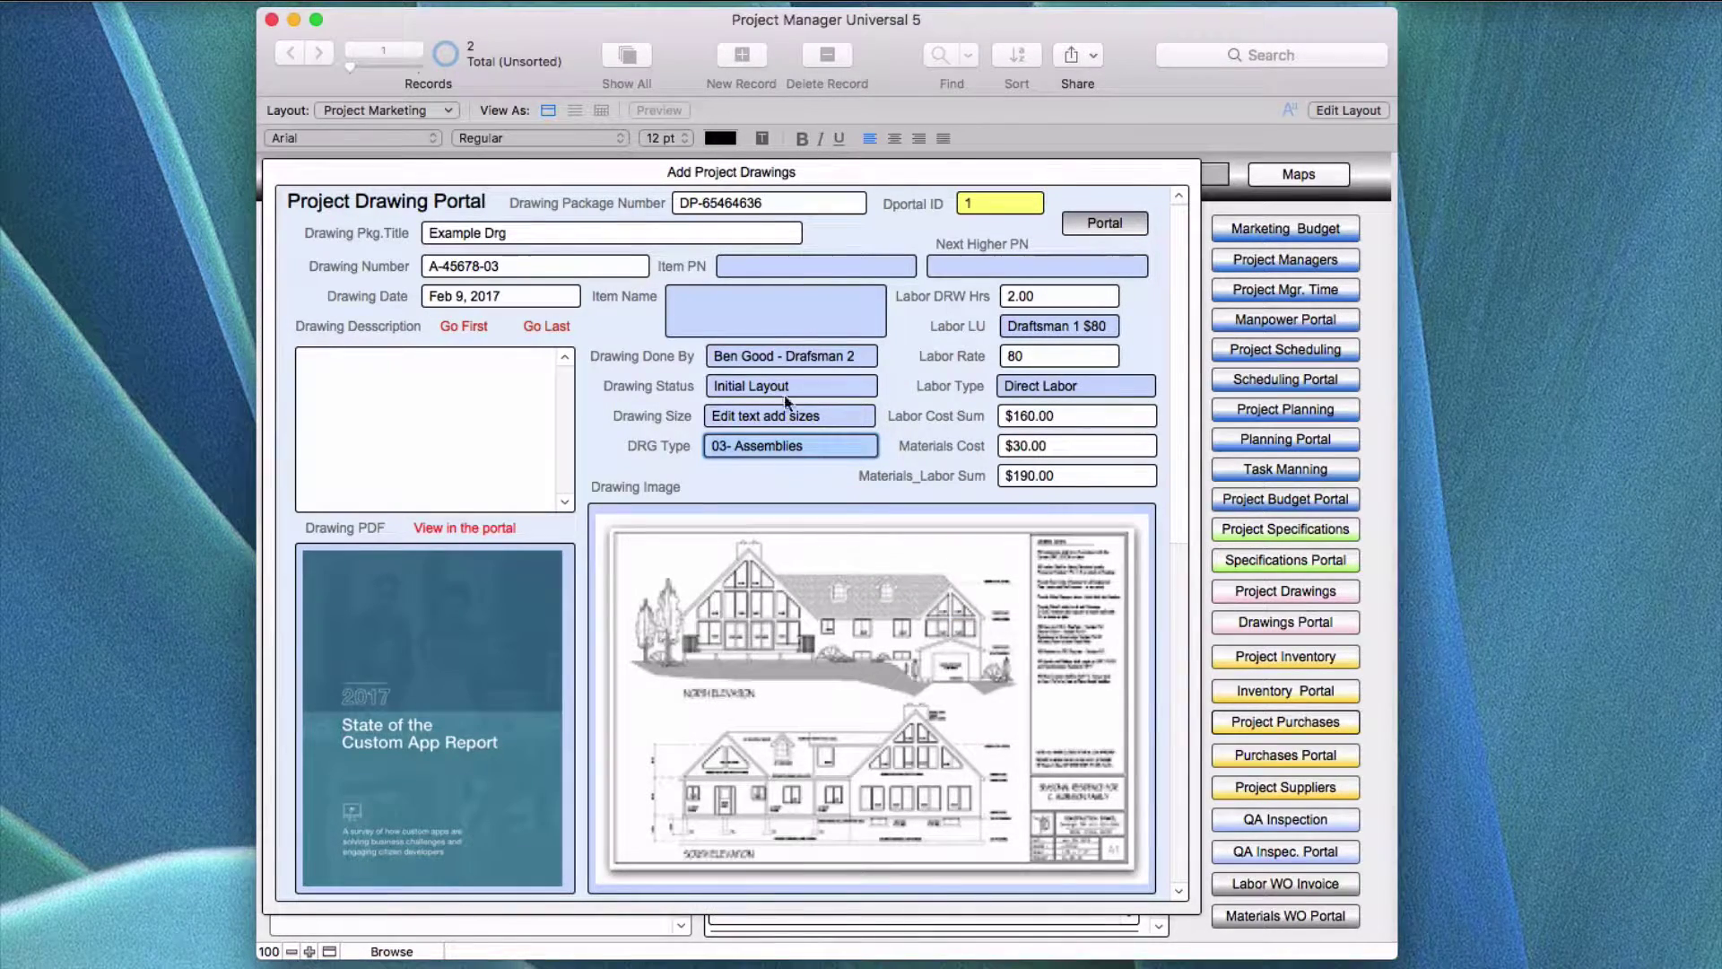
{"action": "left_click", "coordinate": [805, 265]}
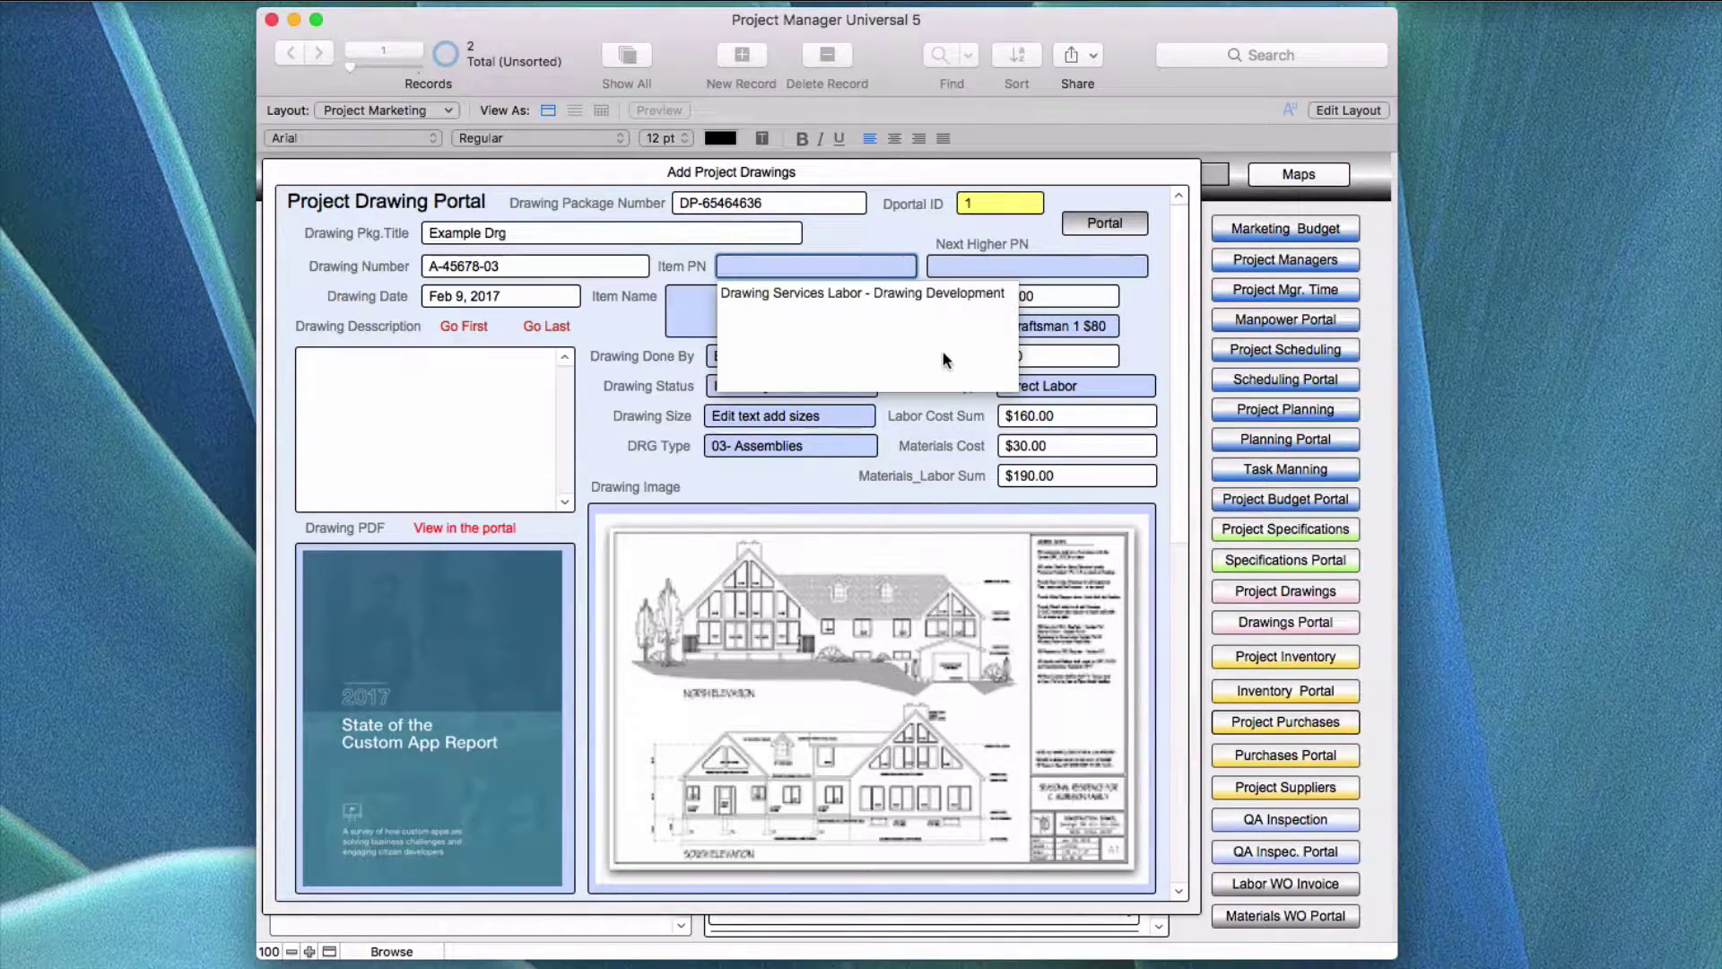
{"action": "left_click", "coordinate": [1003, 263]}
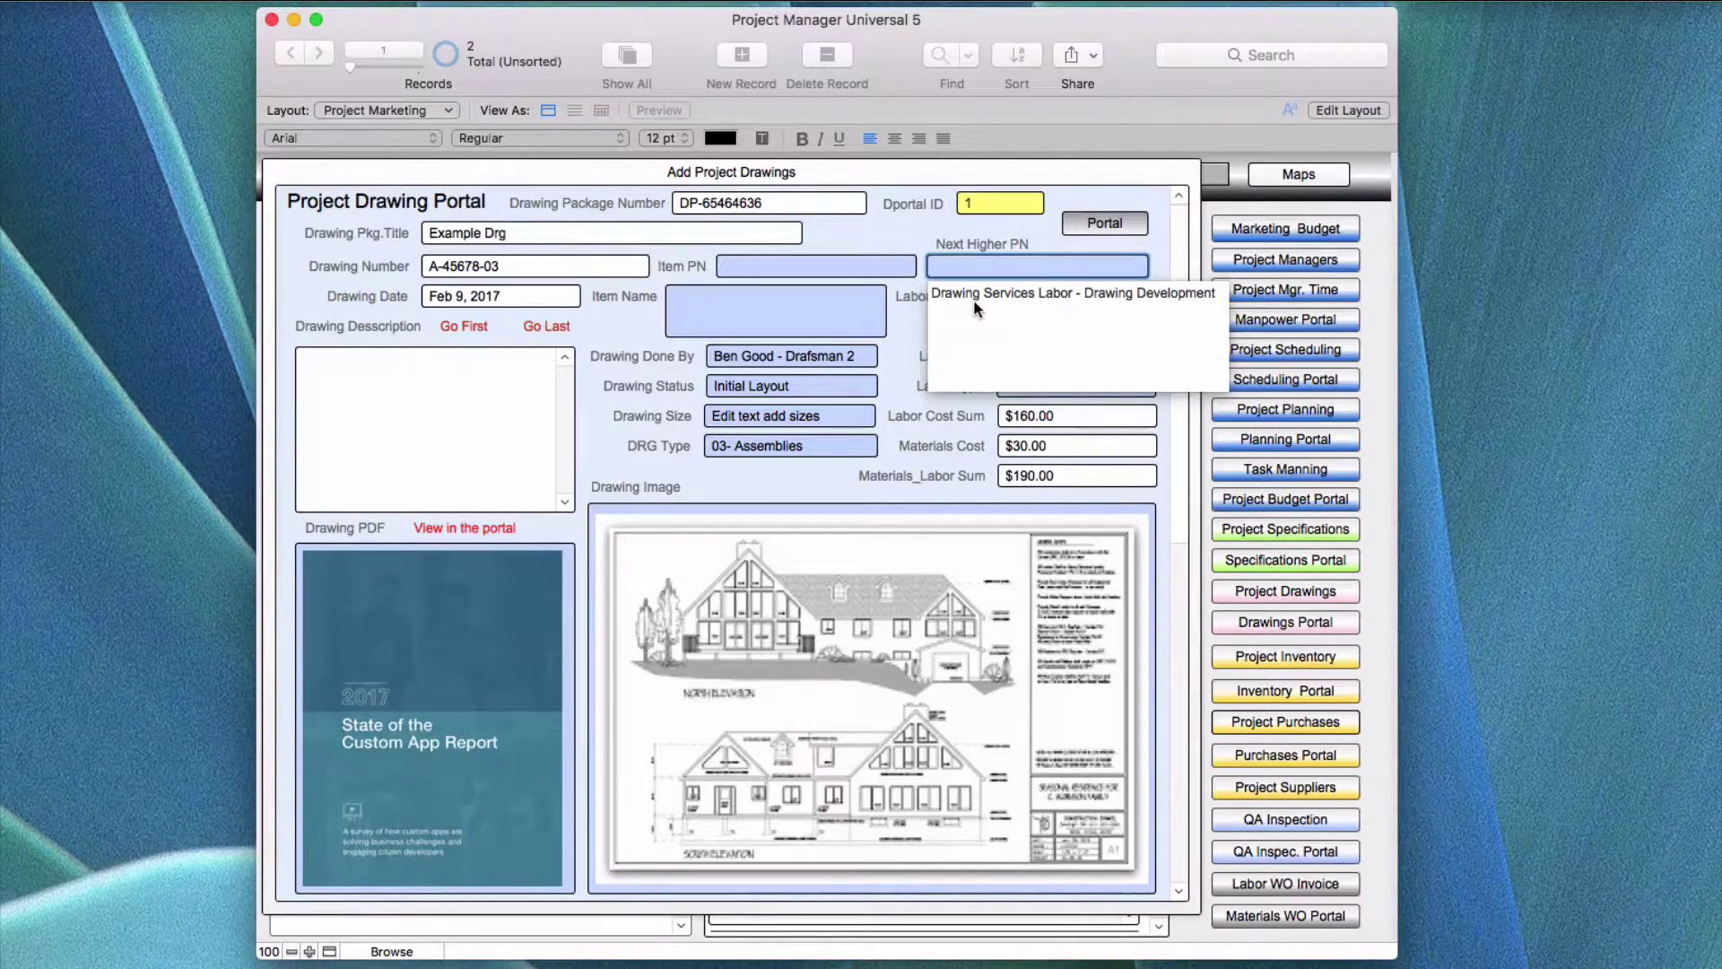
{"action": "left_click", "coordinate": [765, 305]}
{"action": "left_click", "coordinate": [765, 305]}
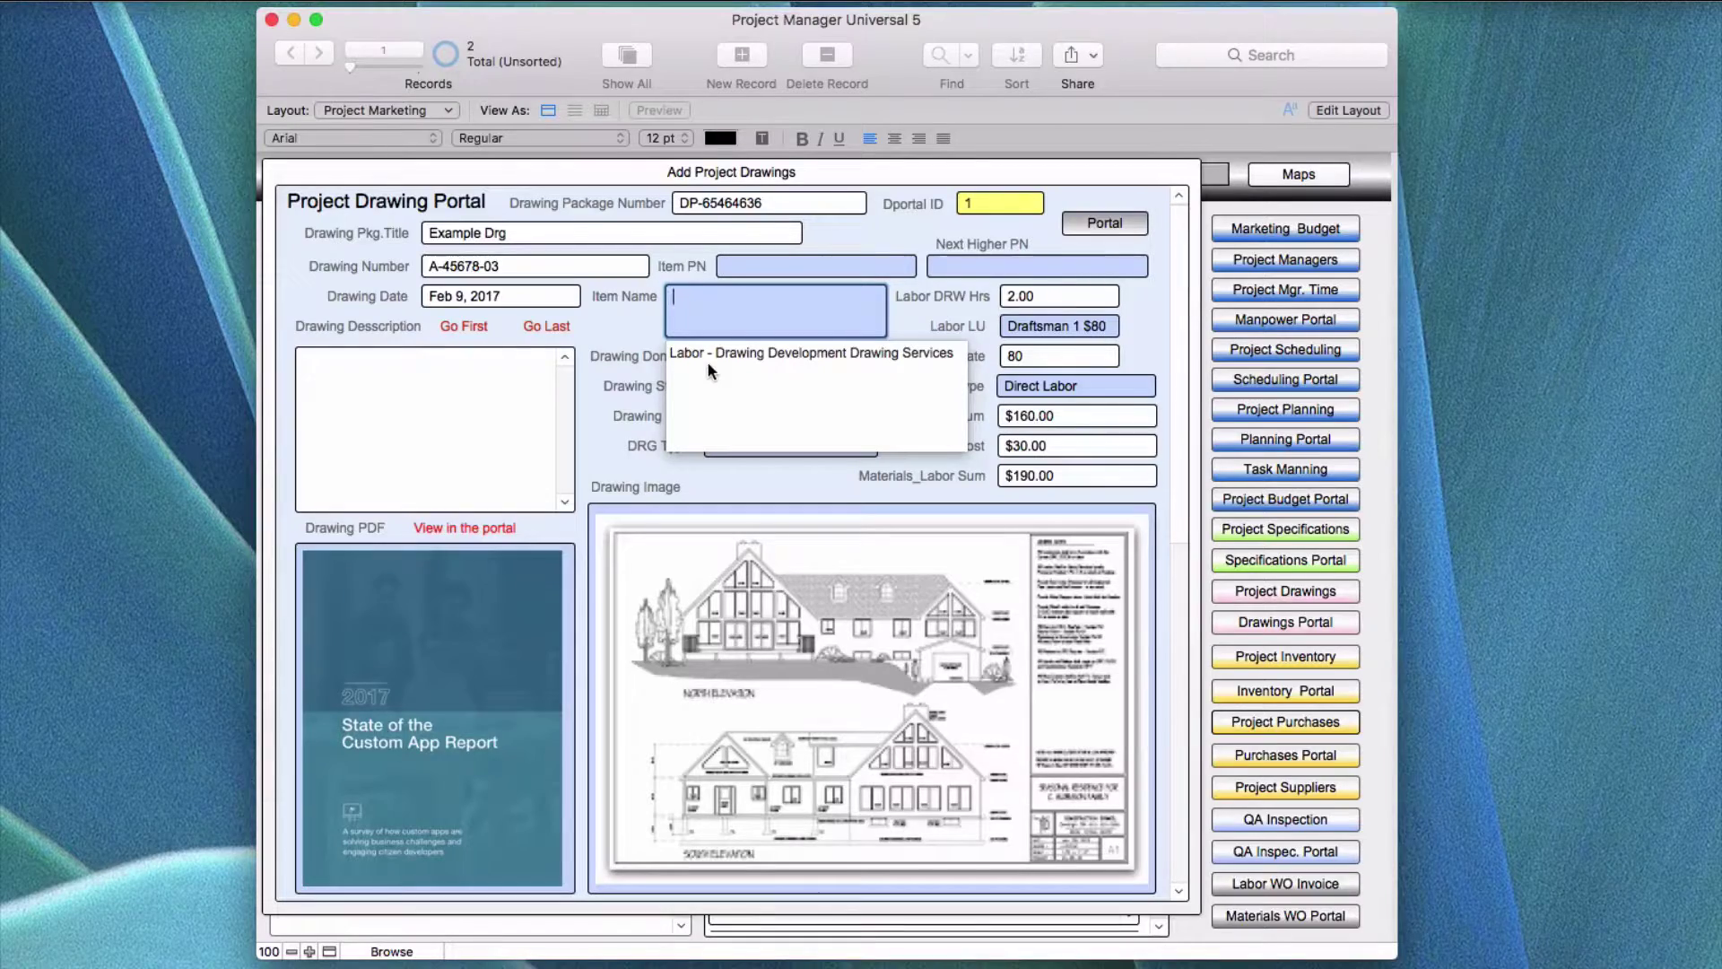
{"action": "left_click", "coordinate": [643, 326]}
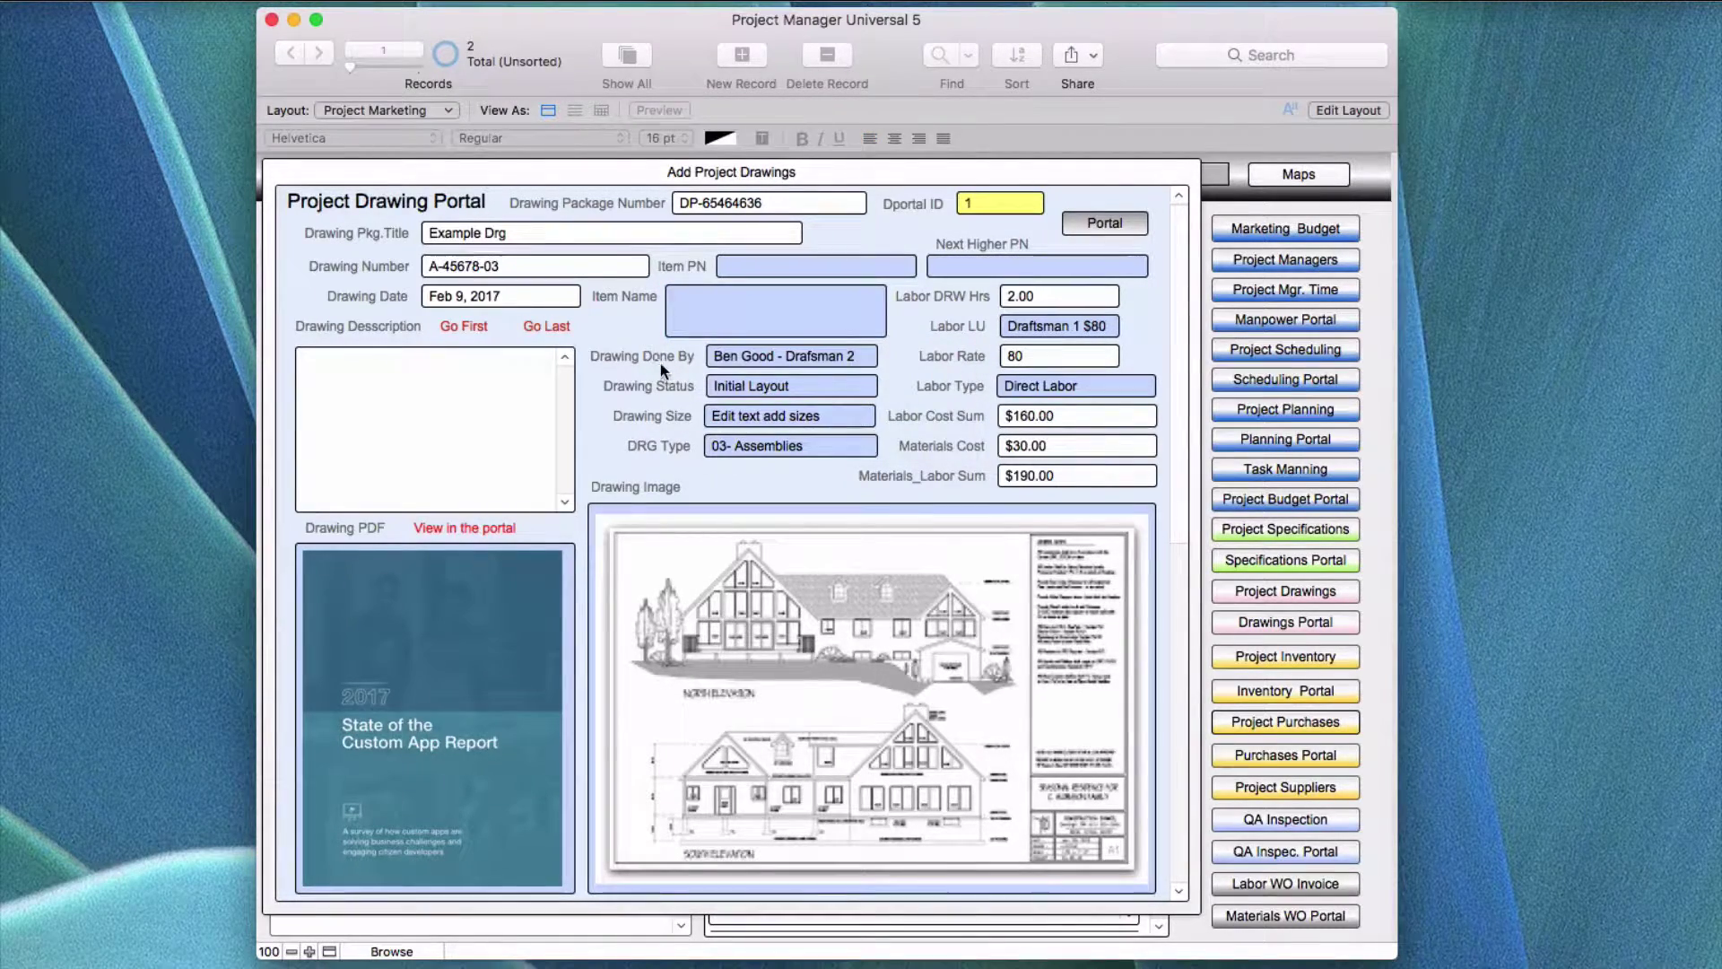
Step: Try the suggested spelling "Draftsman" in the Drawing Done By field, and reselect the Drafsman 2 entry from the employee list
{"action": "left_click", "coordinate": [761, 357]}
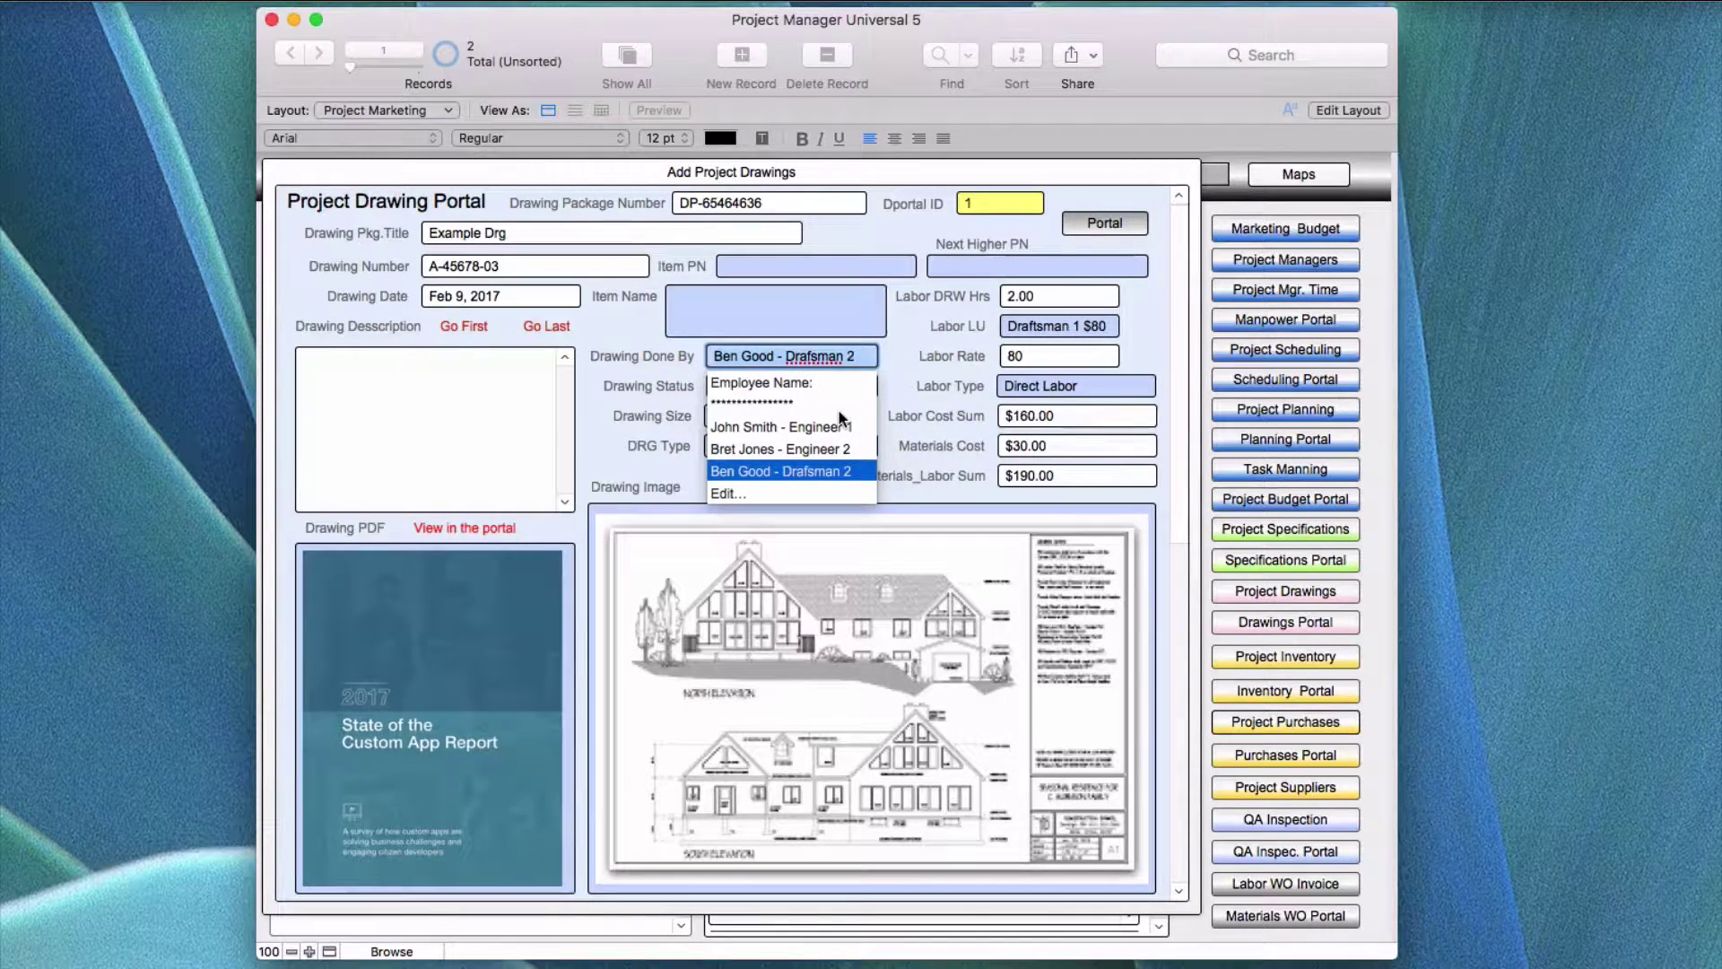
{"action": "left_click", "coordinate": [816, 360]}
{"action": "right_click", "coordinate": [818, 359]}
{"action": "mouse_move", "coordinate": [1023, 361]}
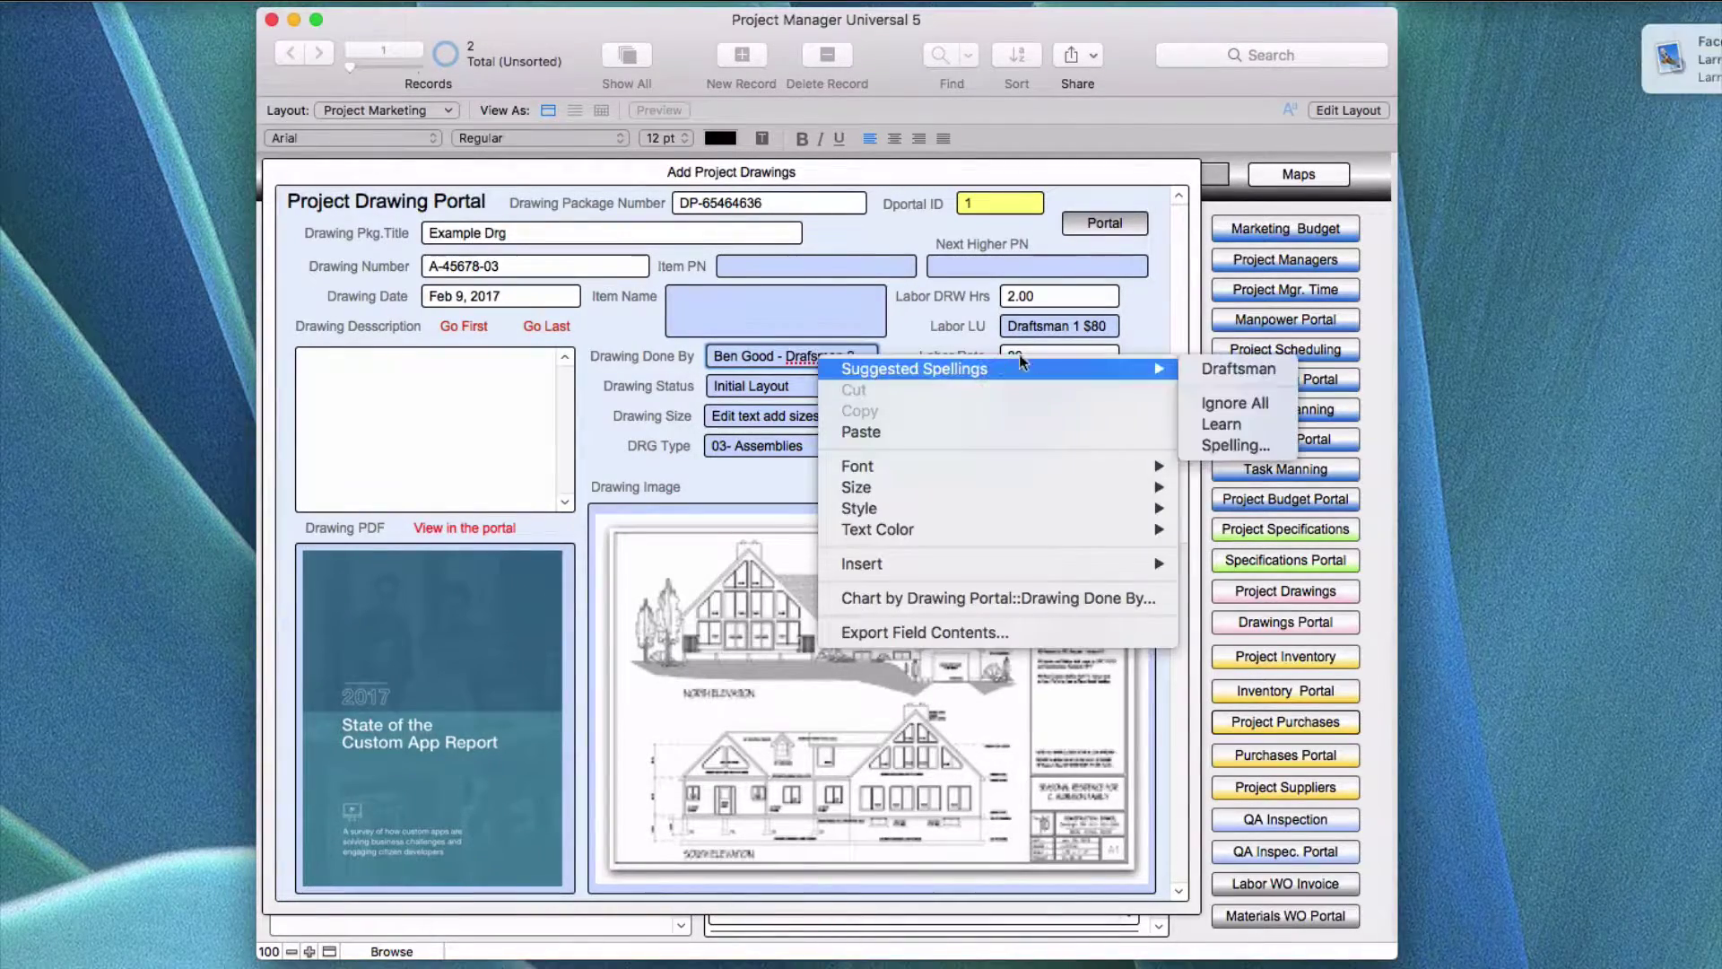
{"action": "left_click", "coordinate": [1238, 369]}
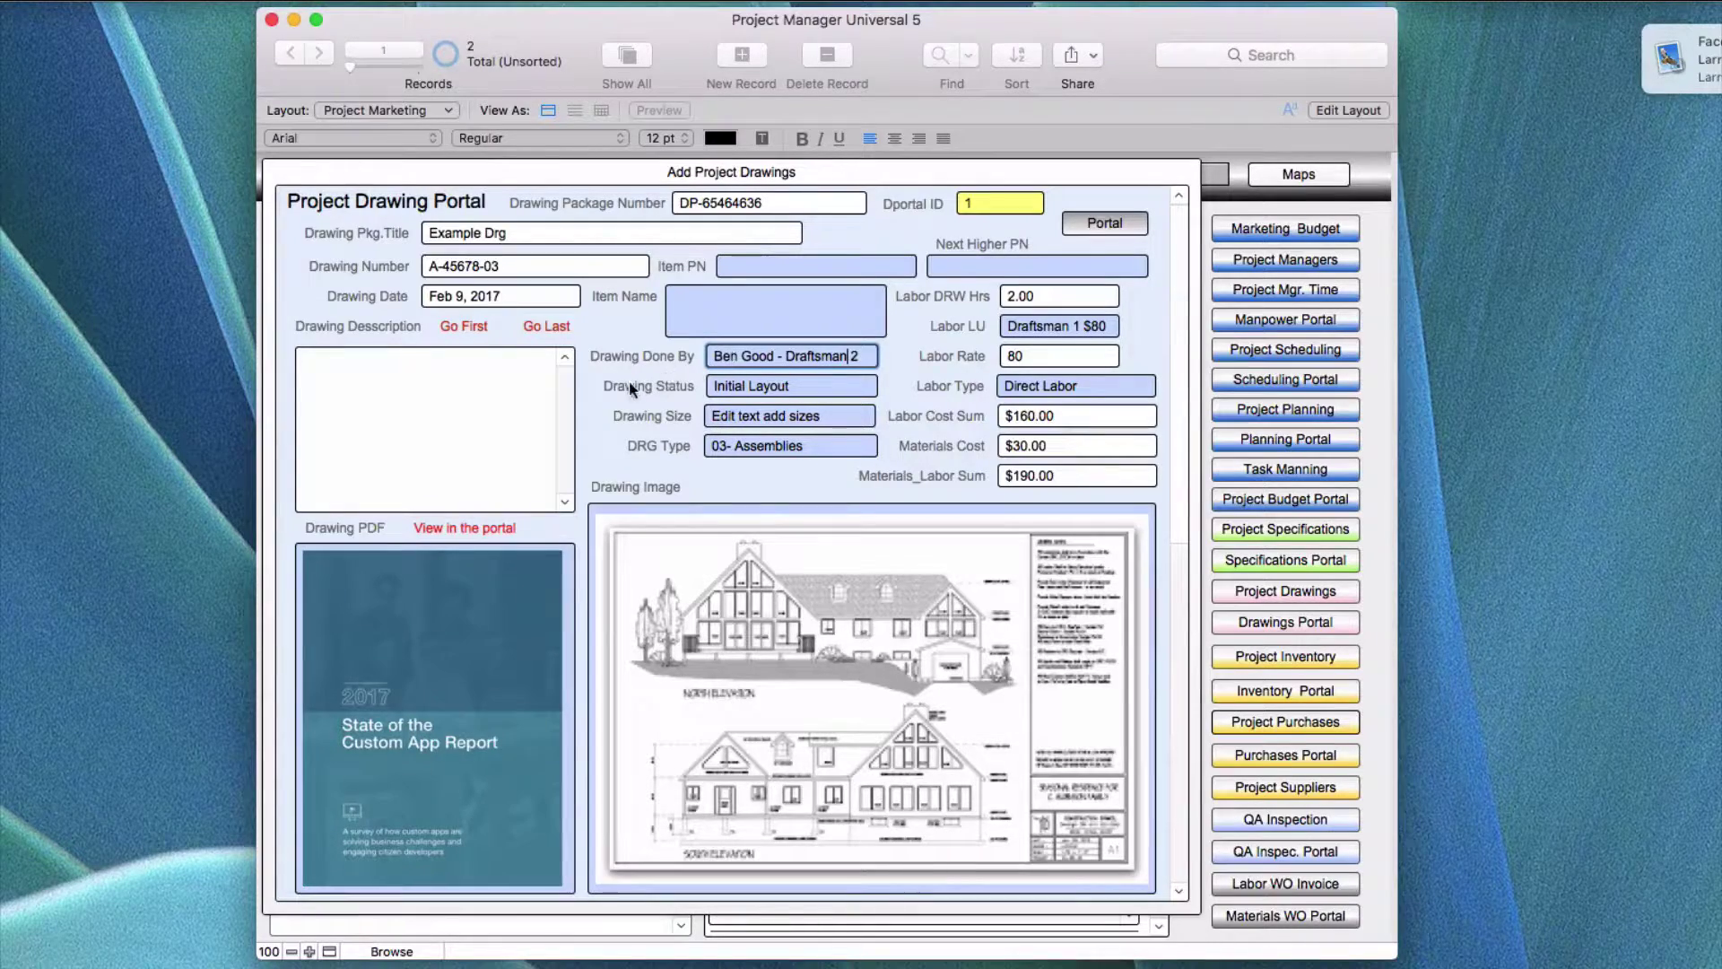
{"action": "left_click", "coordinate": [777, 363]}
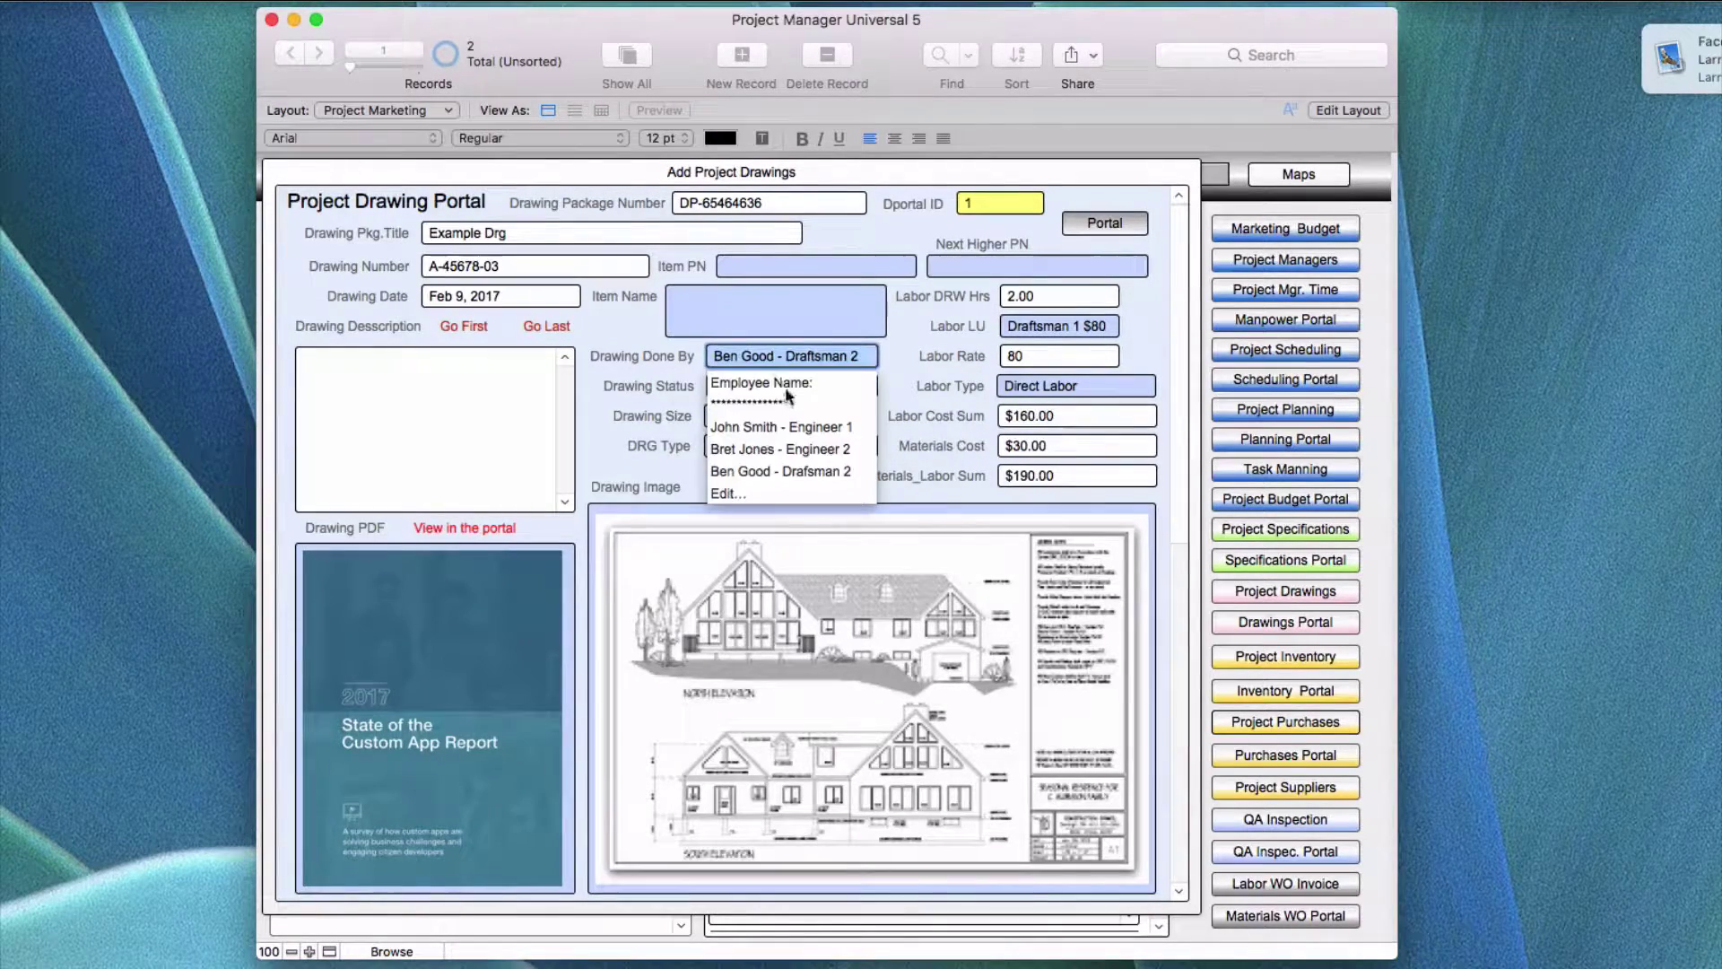
{"action": "left_click", "coordinate": [809, 473]}
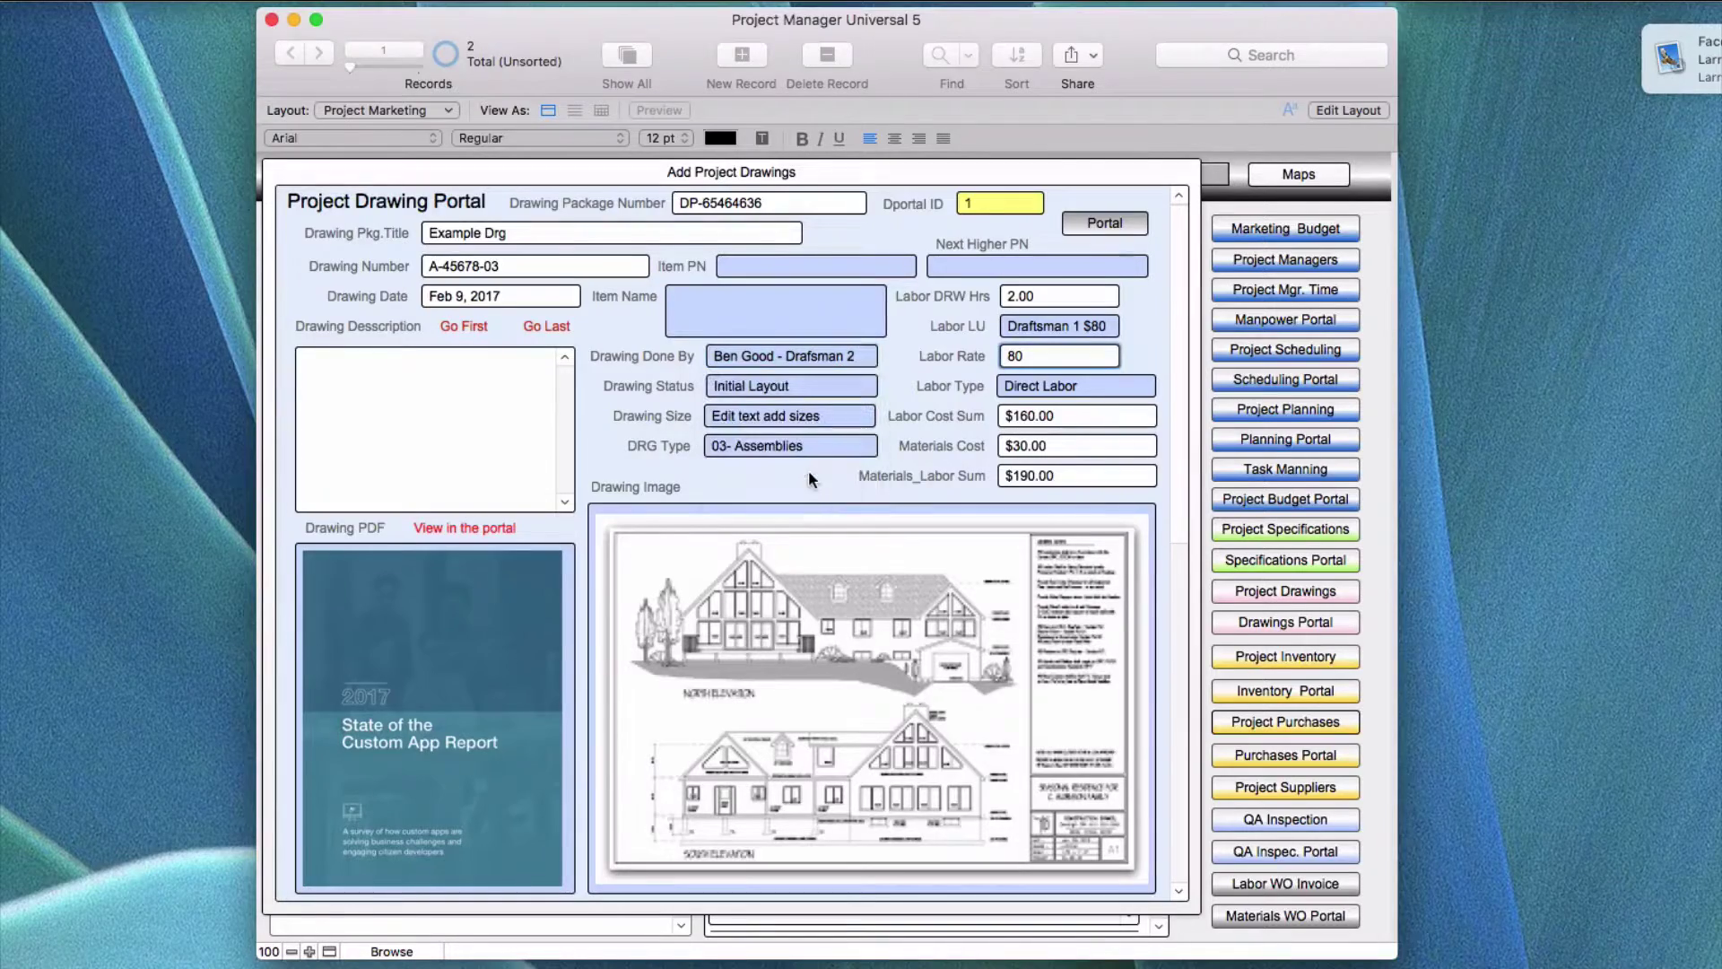
Step: Replace the misspelled "Drafsman" in the Drawing Done By field with the suggested spelling "Draftsman"
{"action": "left_click", "coordinate": [818, 356]}
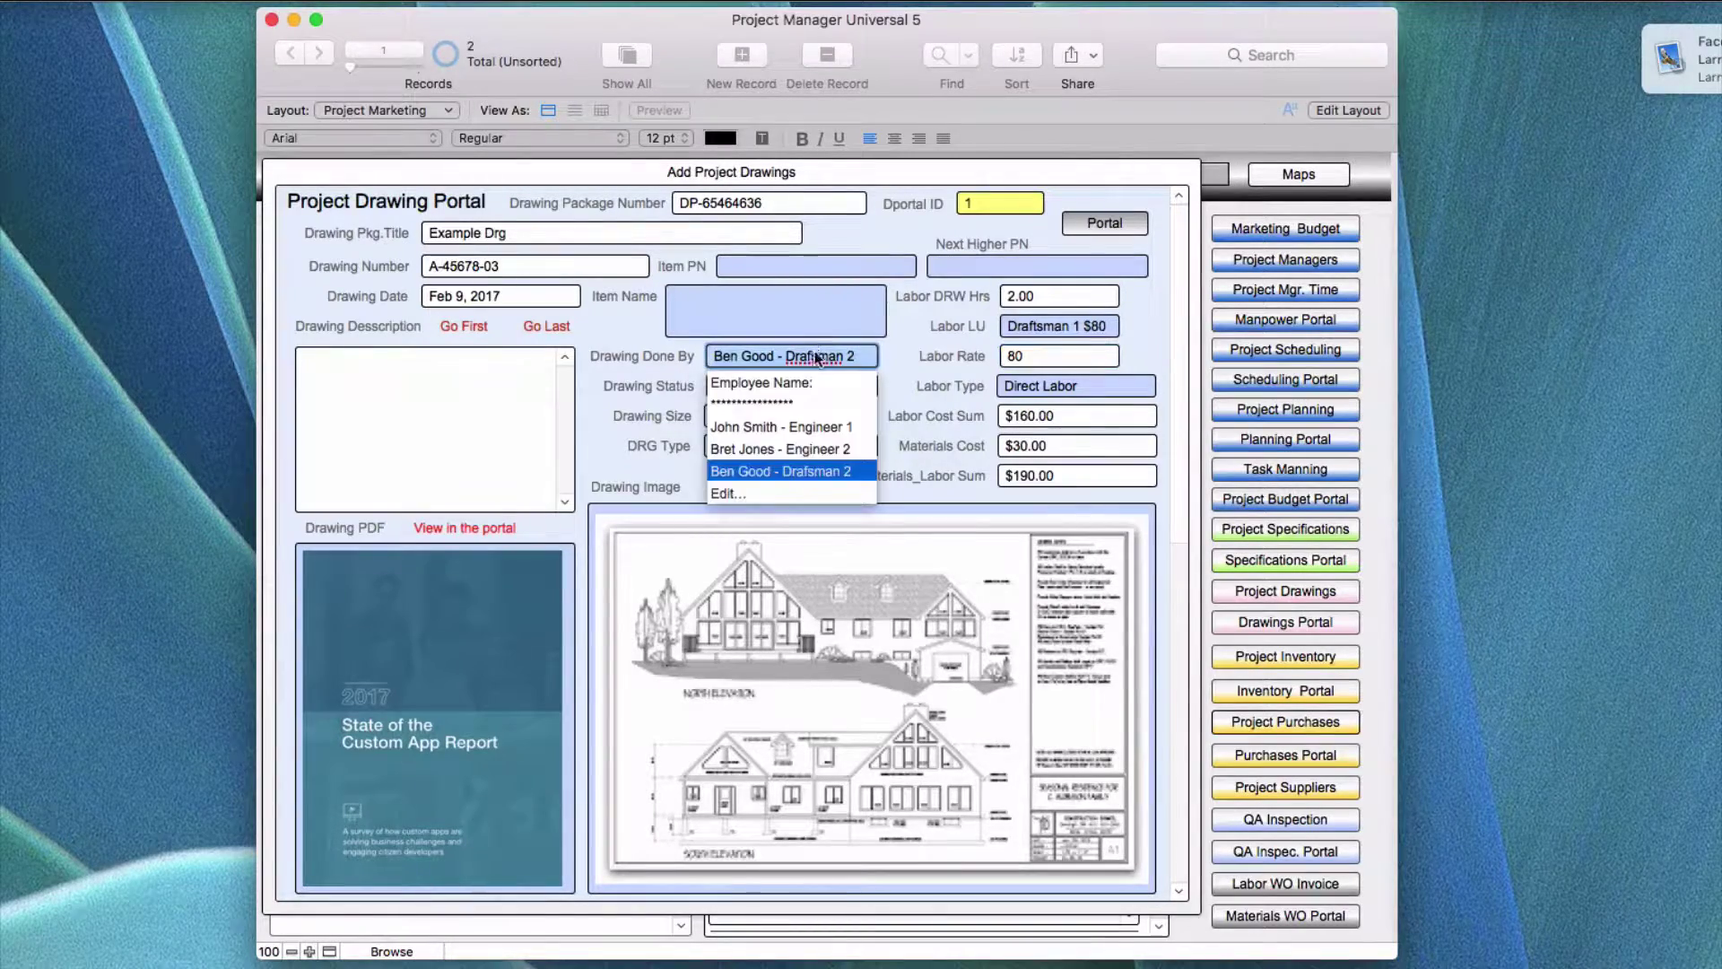
{"action": "right_click", "coordinate": [818, 356]}
{"action": "mouse_move", "coordinate": [1128, 366]}
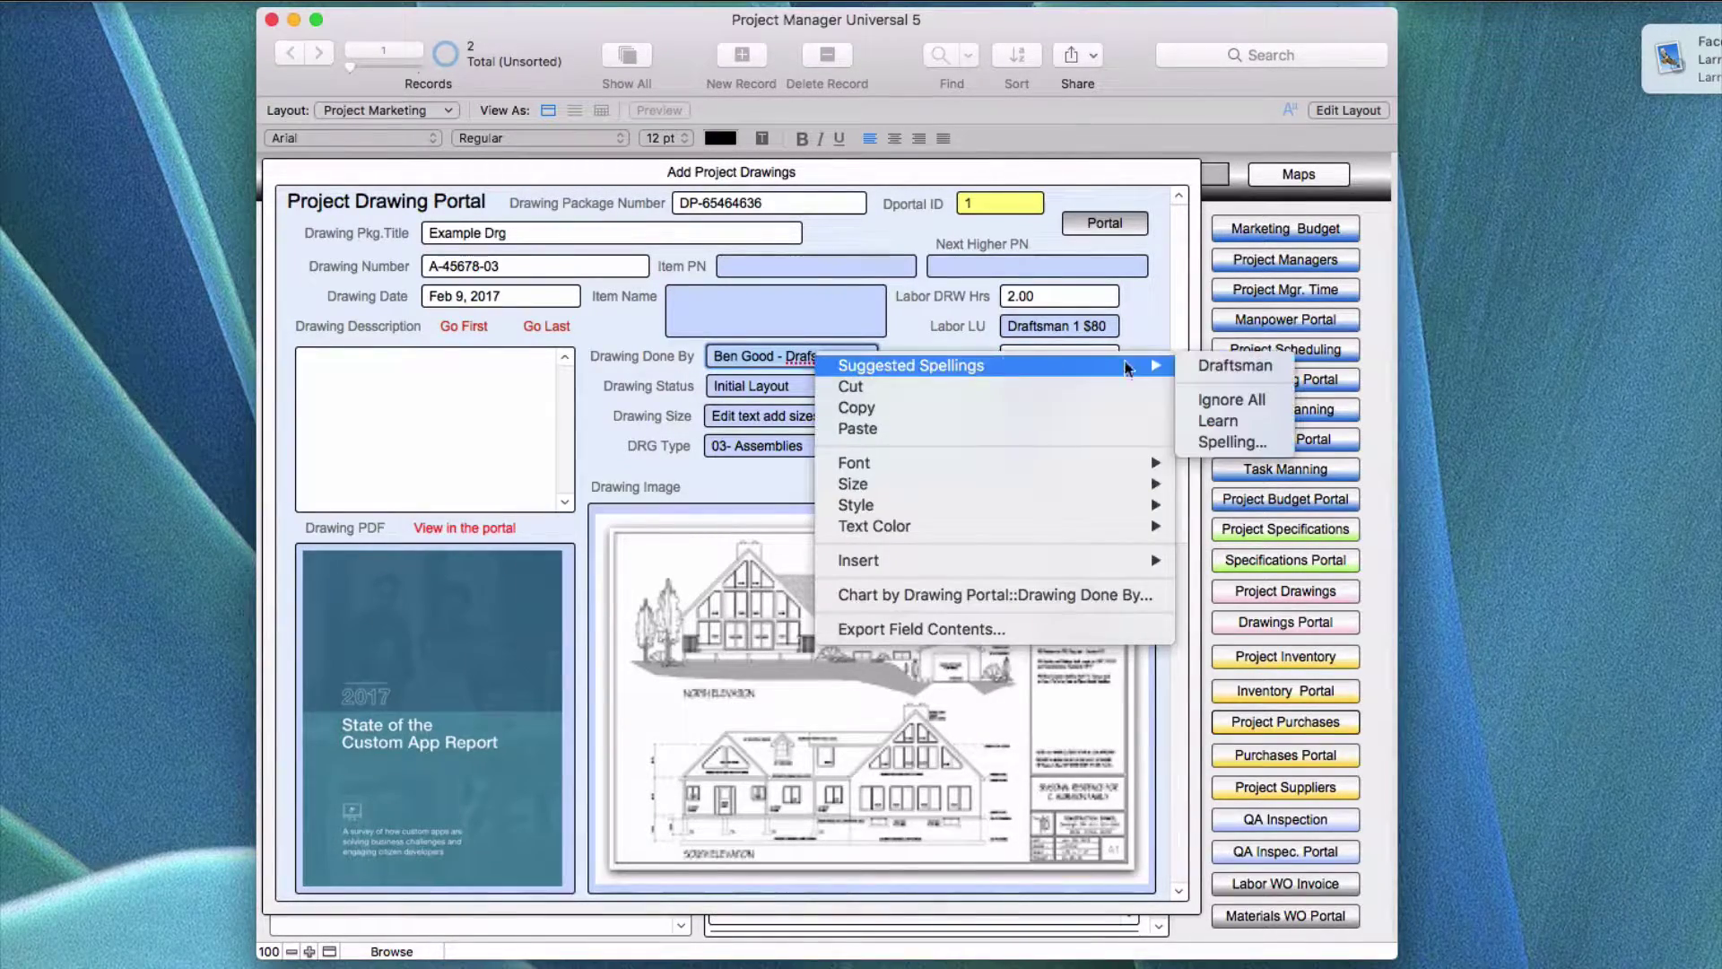
{"action": "left_click", "coordinate": [1235, 365]}
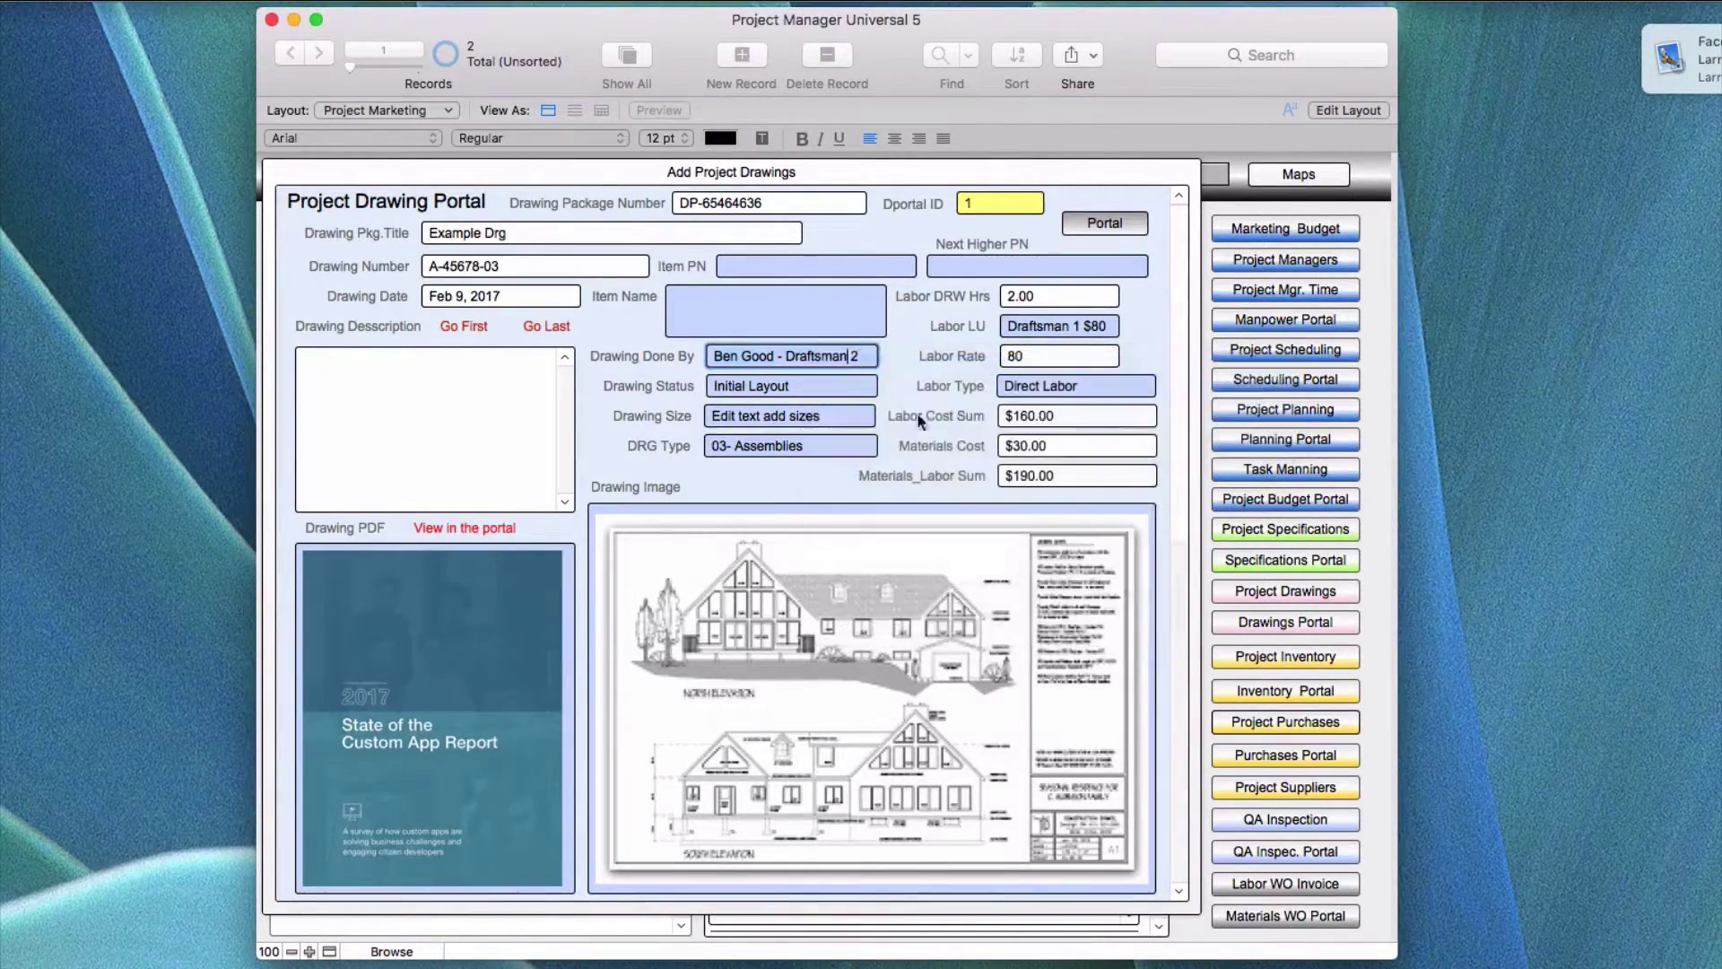
{"action": "left_click", "coordinate": [617, 421]}
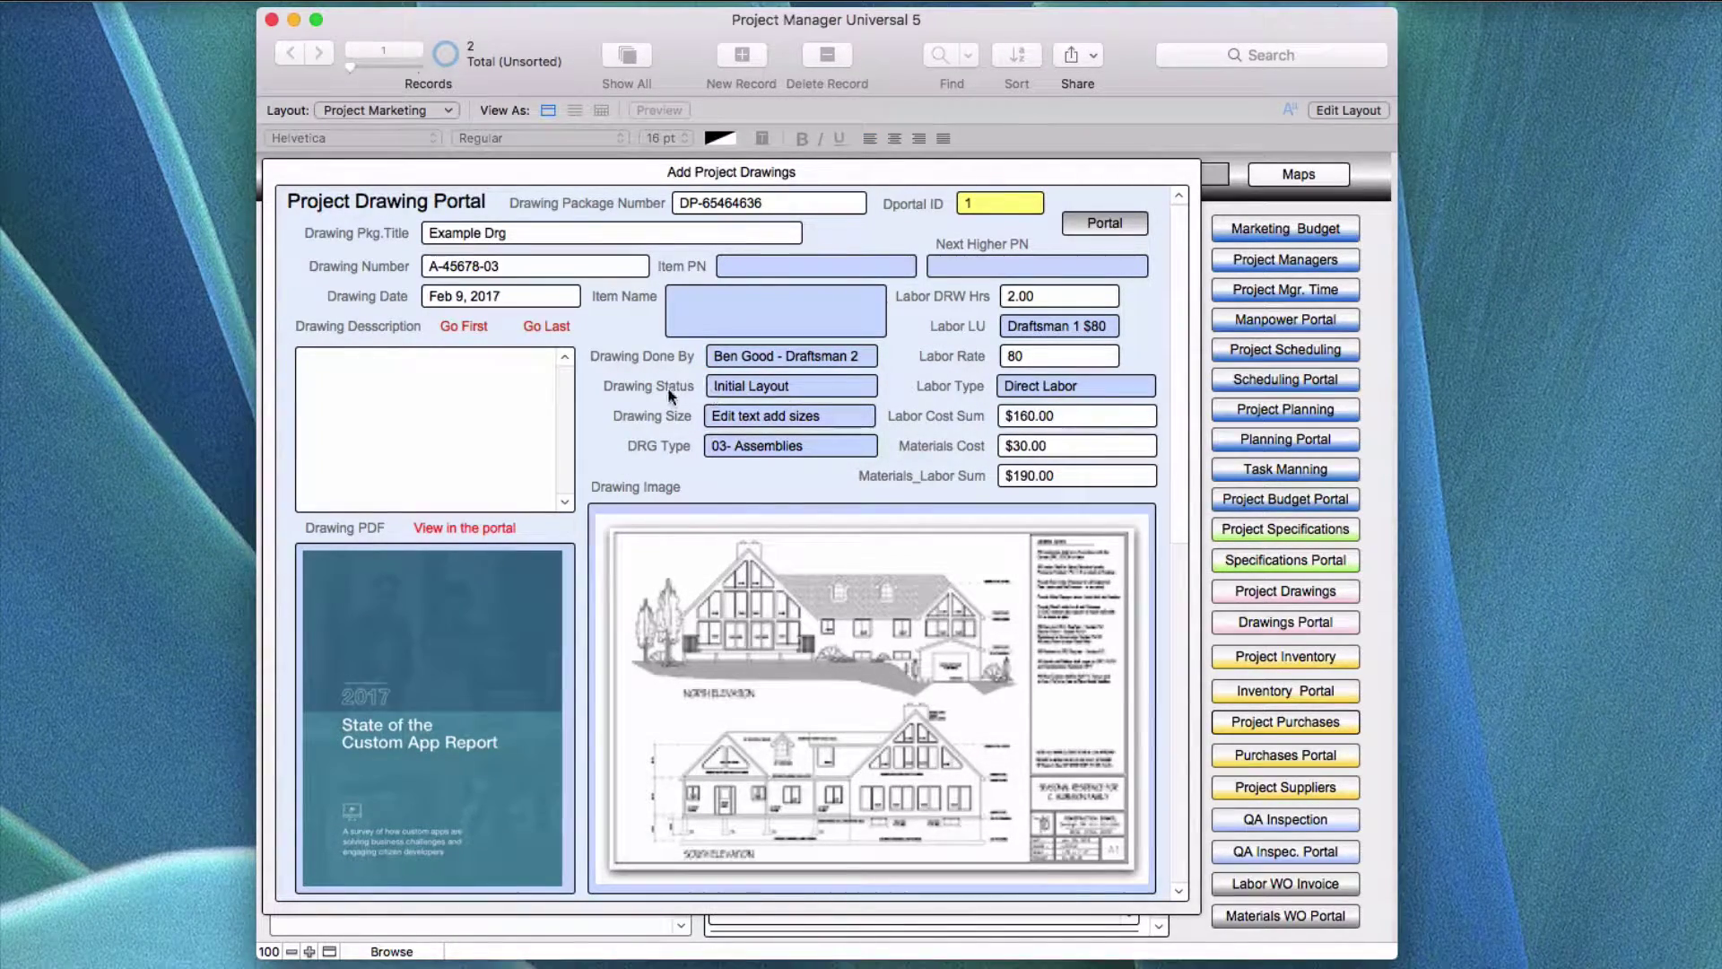
Step: Review the editable Drawing Status value list and the insert and export options of the Drawing PDF field
{"action": "left_click", "coordinate": [768, 387]}
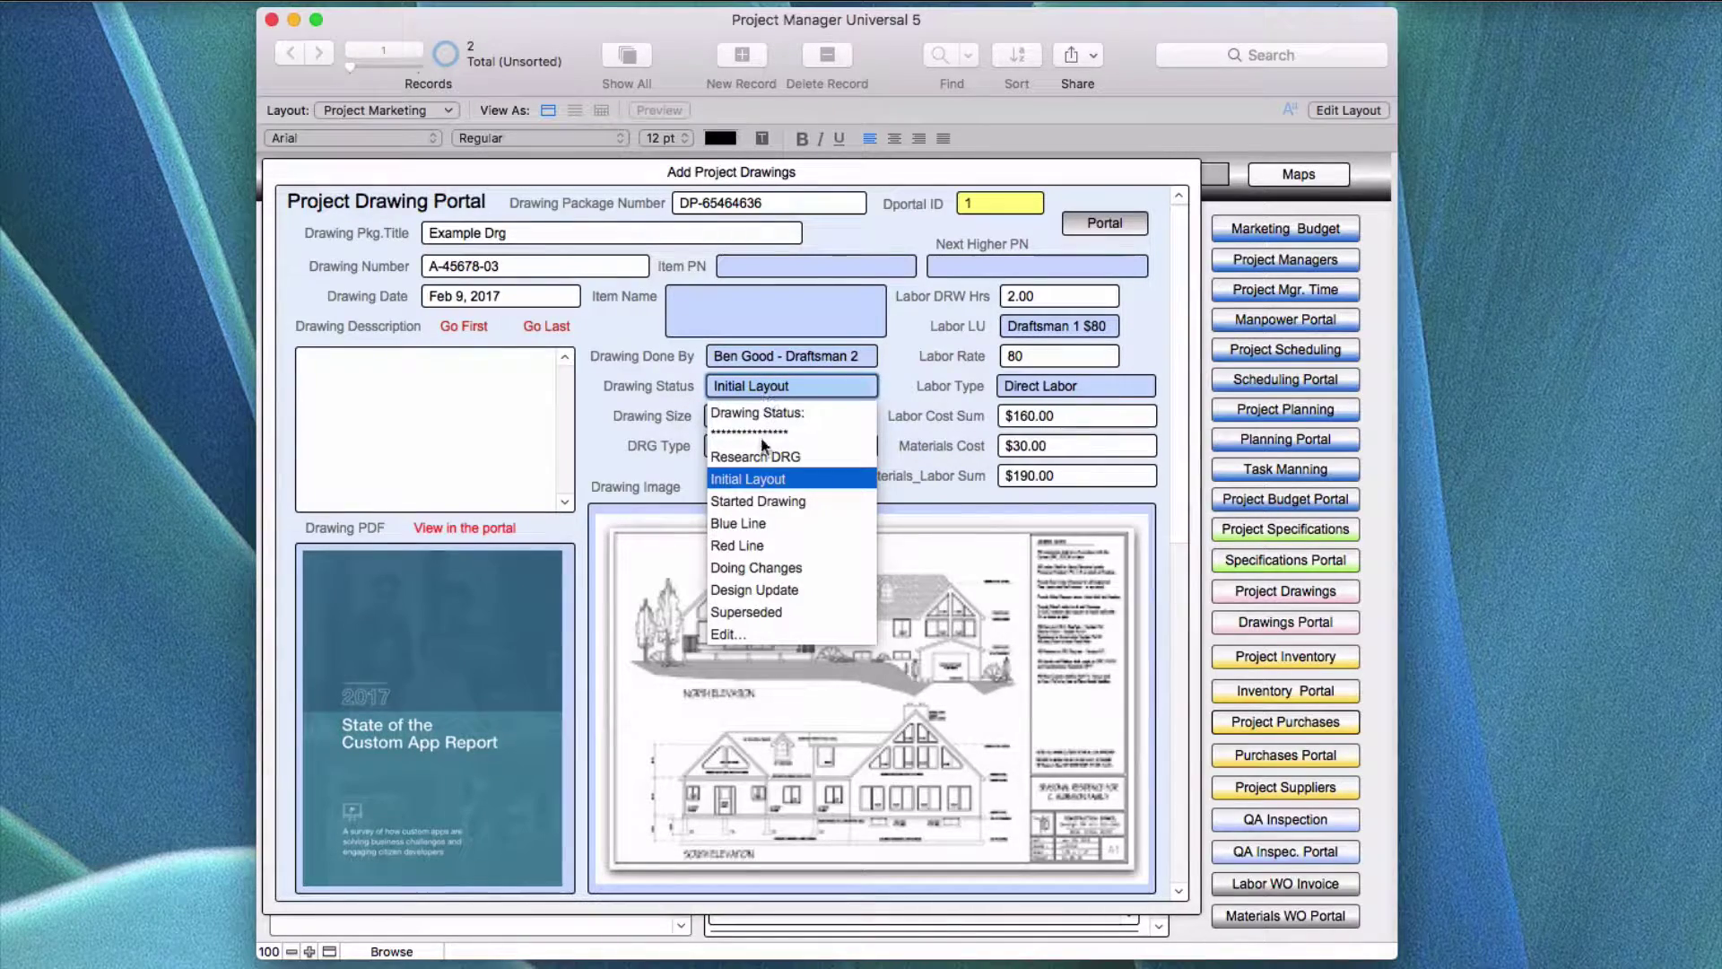
{"action": "left_click", "coordinate": [731, 635]}
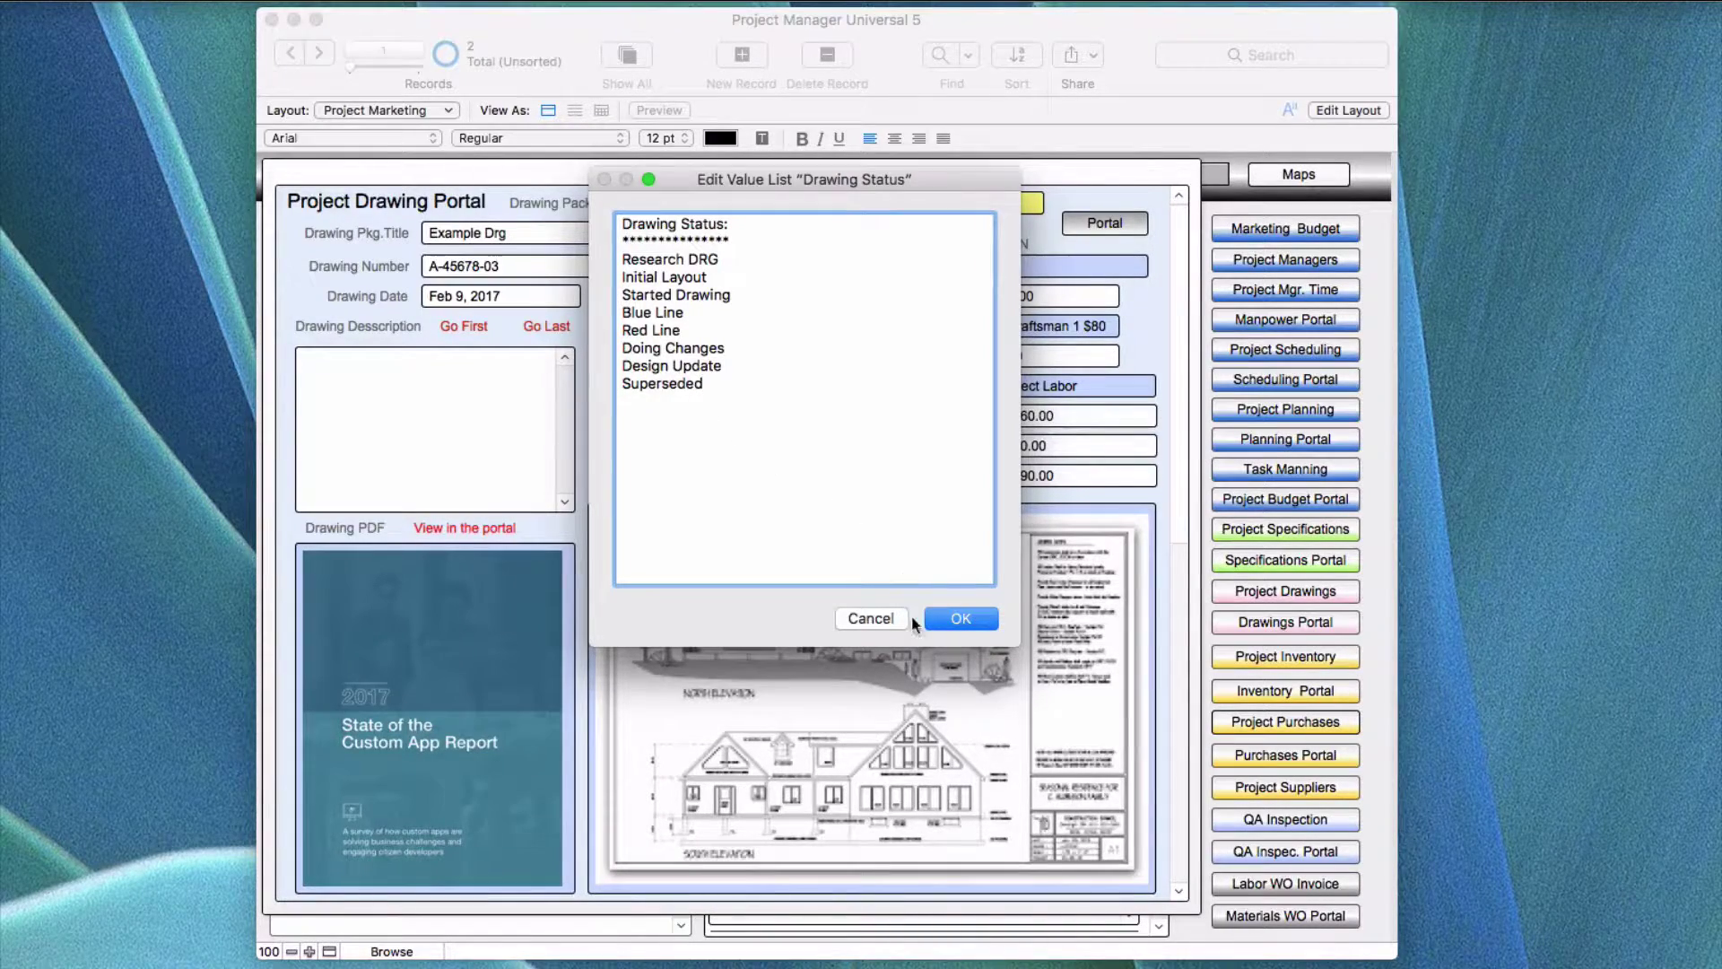
{"action": "left_click", "coordinate": [939, 615]}
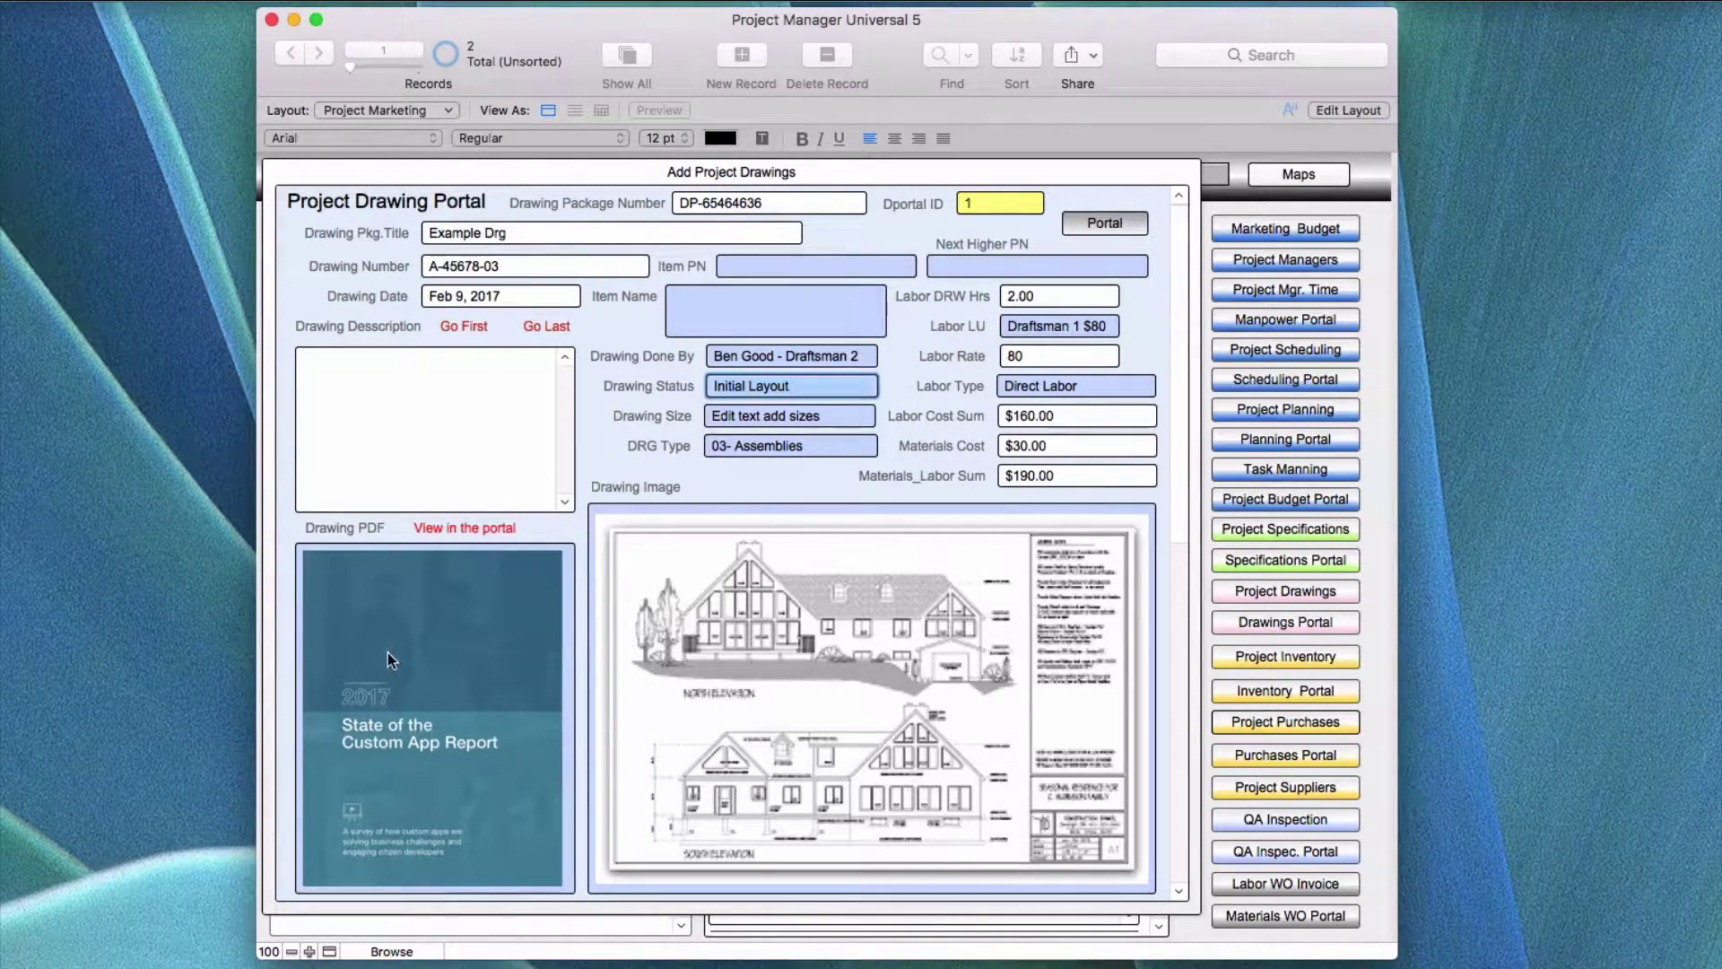
{"action": "right_click", "coordinate": [422, 649]}
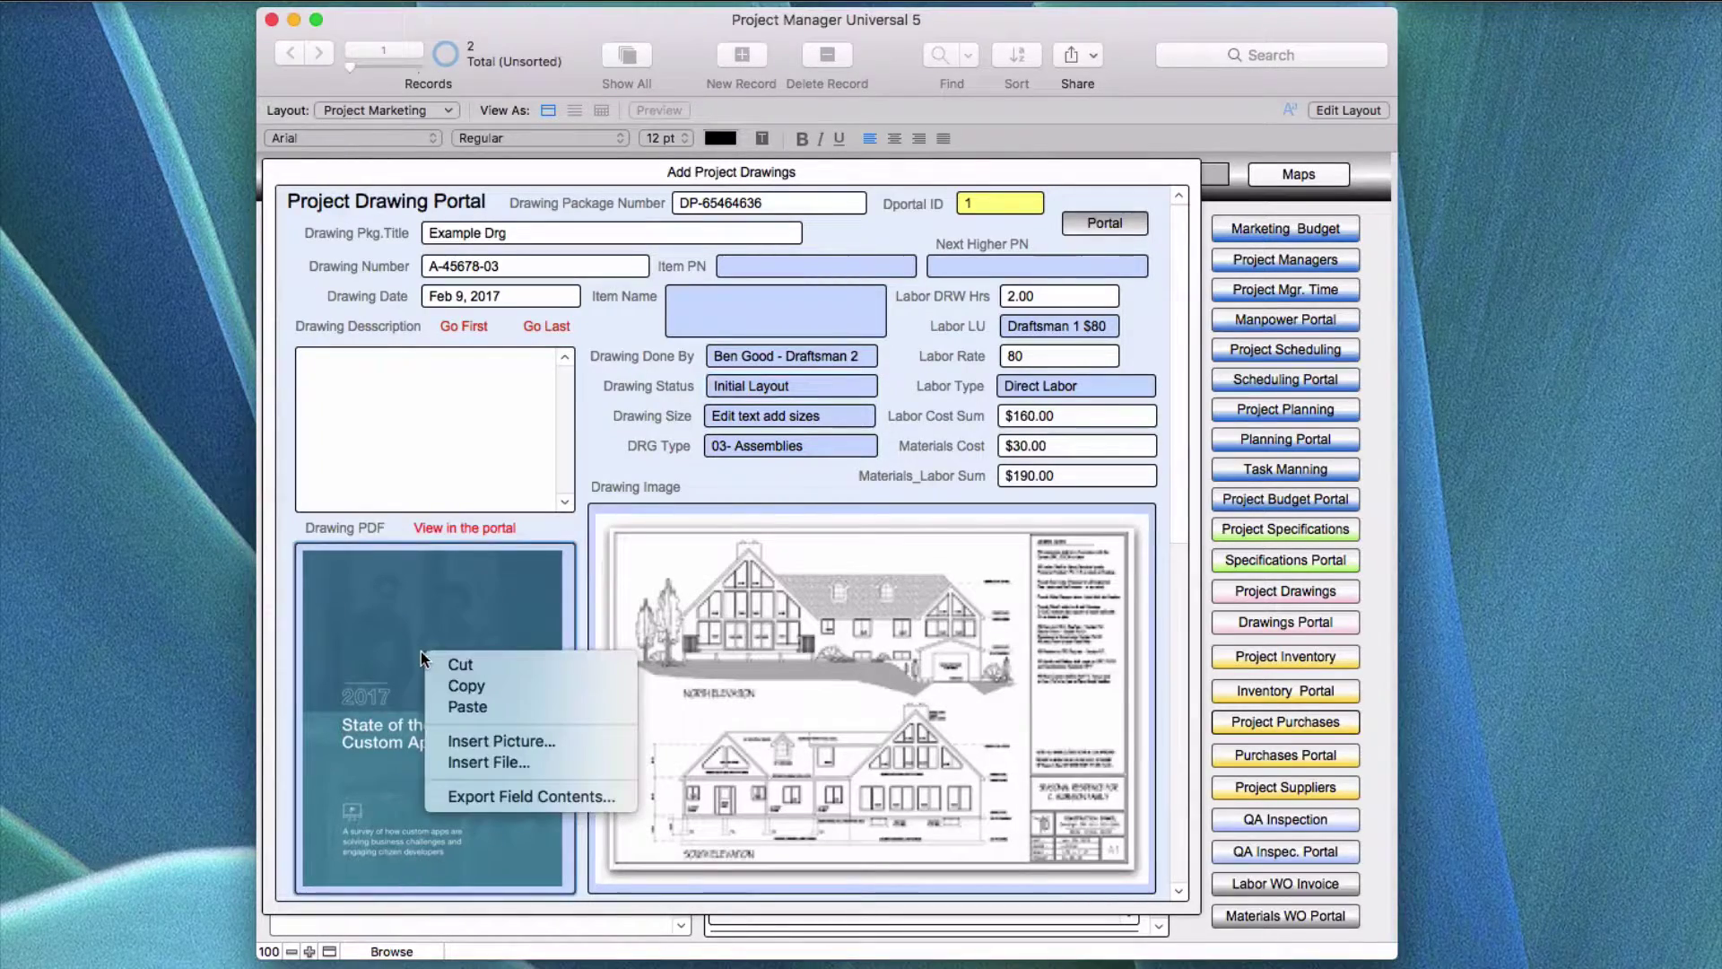
{"action": "left_click", "coordinate": [397, 671]}
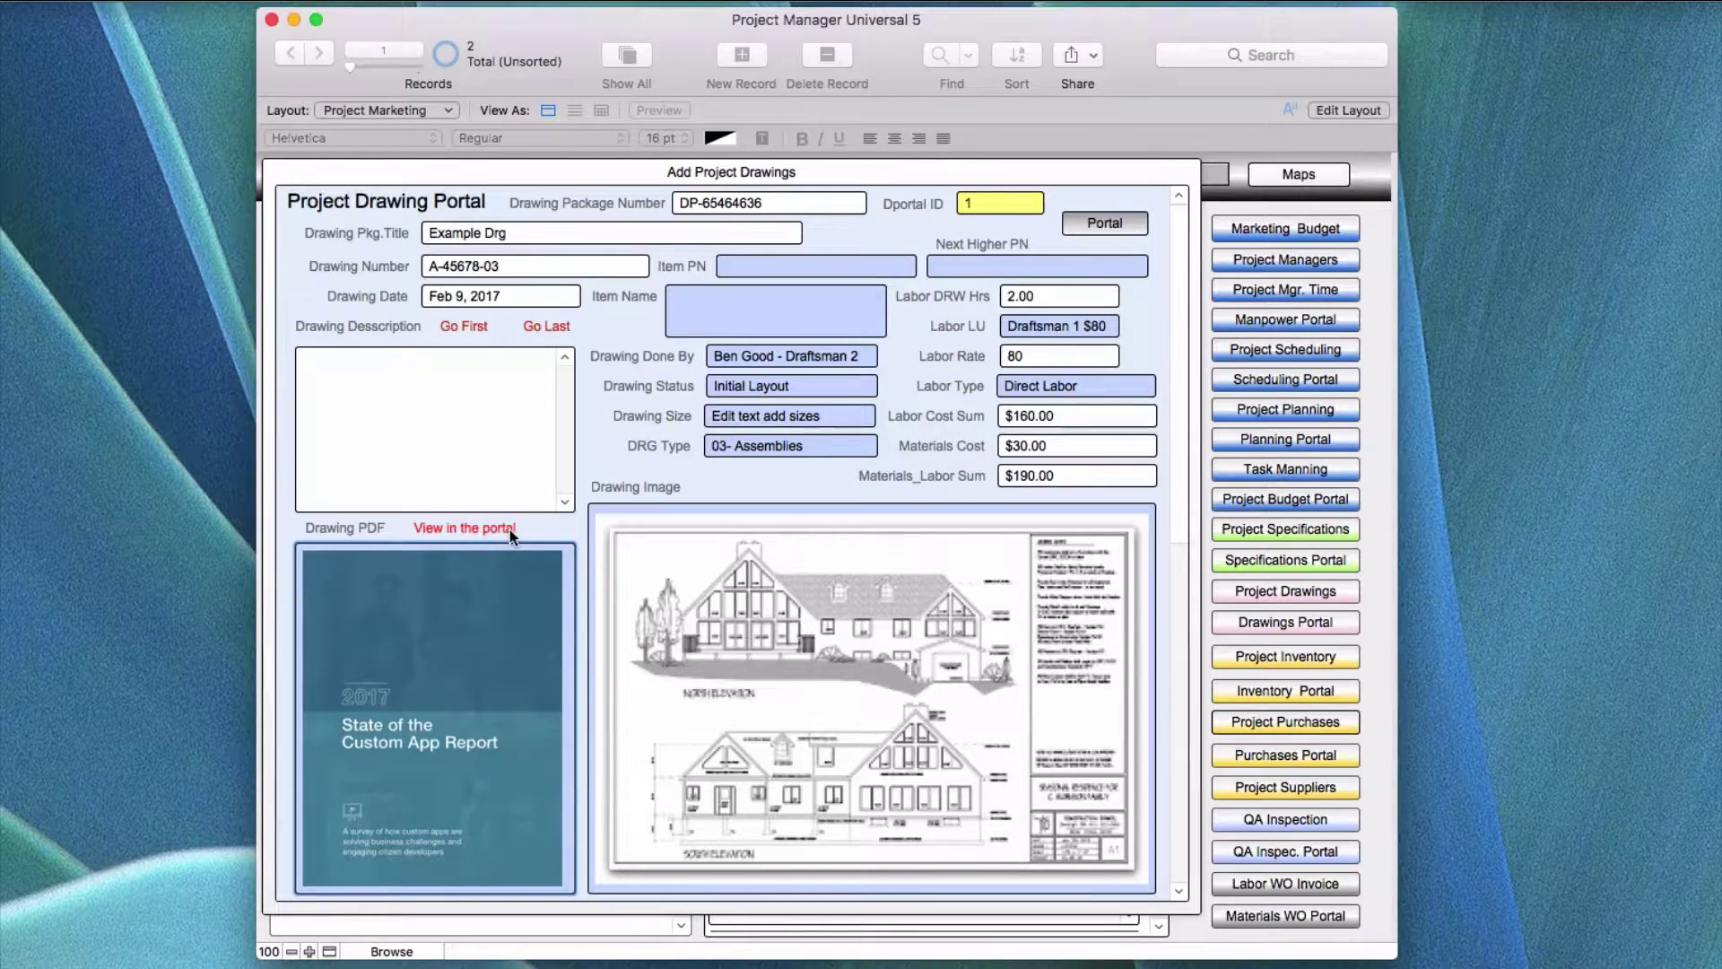
Step: Open the drawing's full Drawing Portal record and view its attached PDF with the document window fully on screen
{"action": "left_click", "coordinate": [1105, 223]}
{"action": "left_click", "coordinate": [459, 720]}
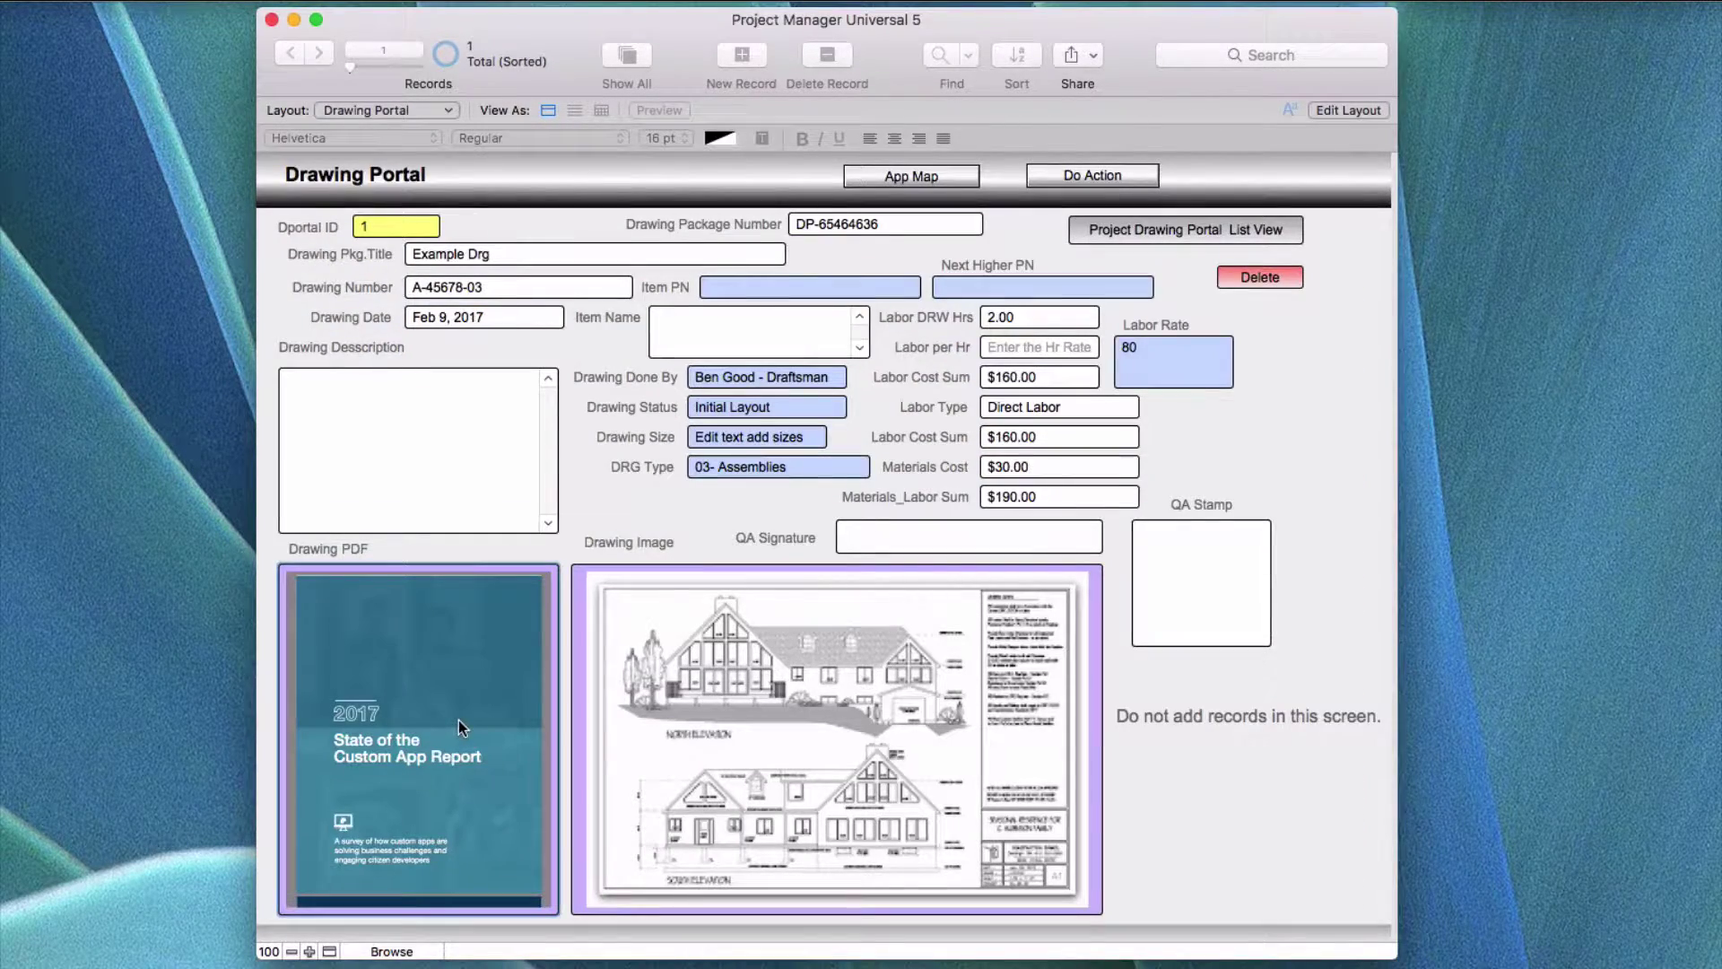
{"action": "left_click", "coordinate": [464, 846]}
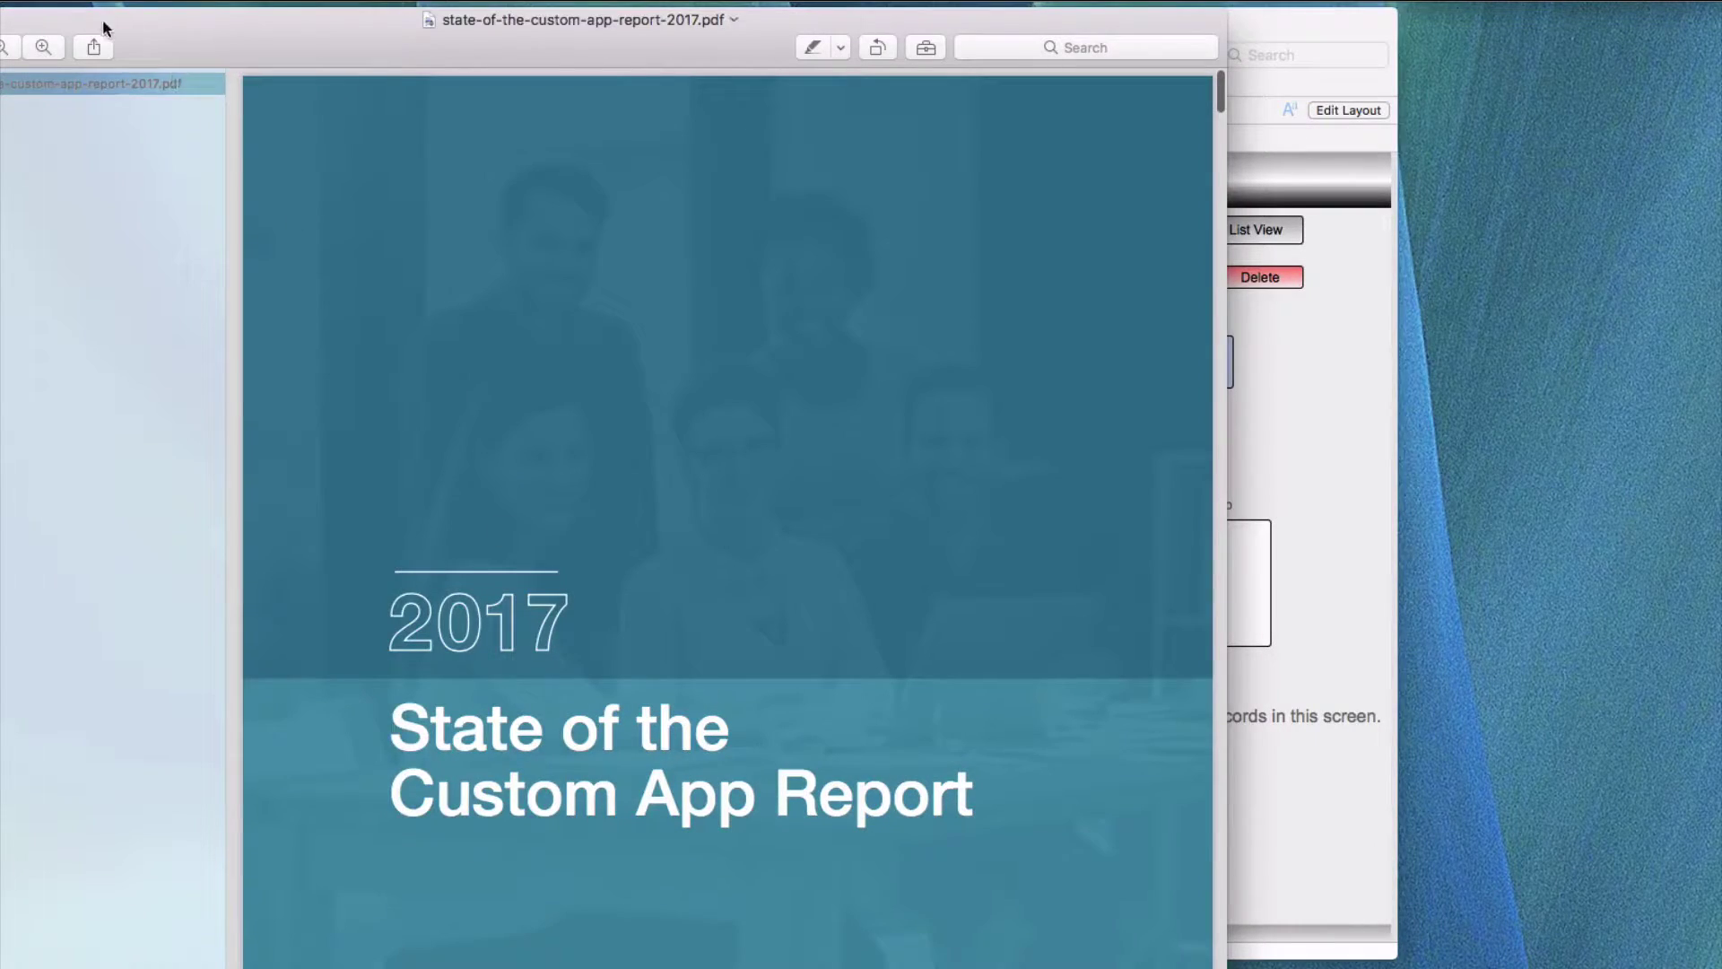
{"action": "left_click_drag", "start_coordinate": [96, 38], "coordinate": [381, 19]}
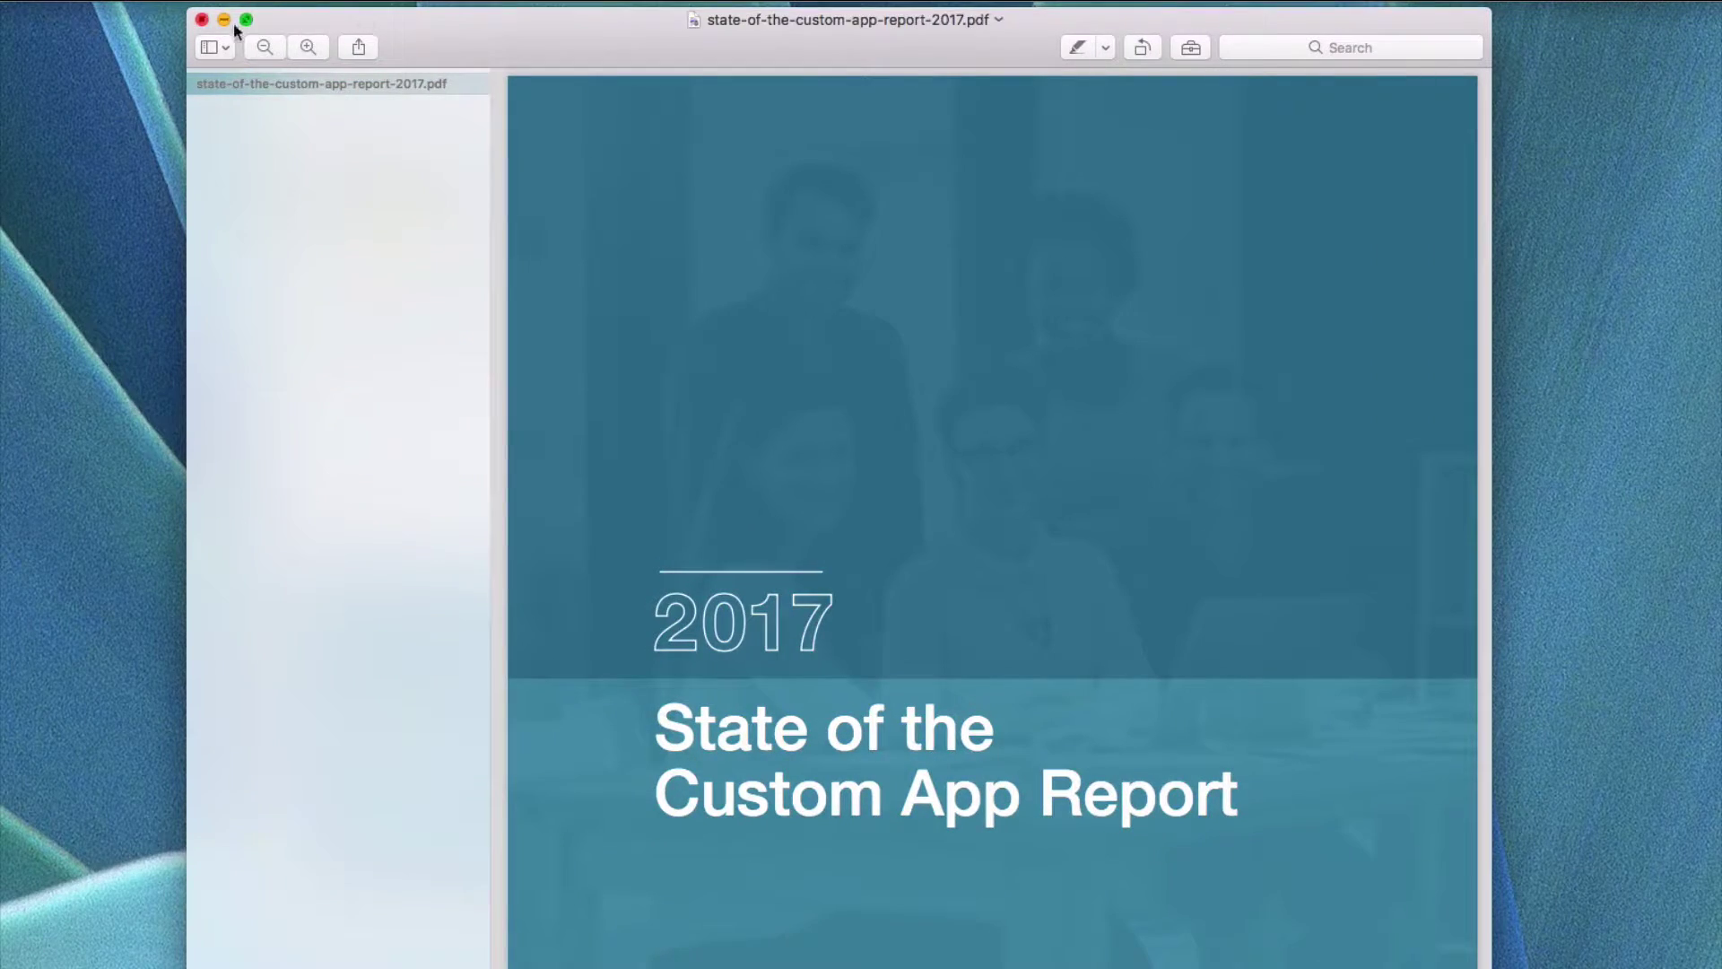
Step: Close the attached PDF's document window and place the cursor in the Drawing Portal record's Item Name field
{"action": "left_click", "coordinate": [201, 20]}
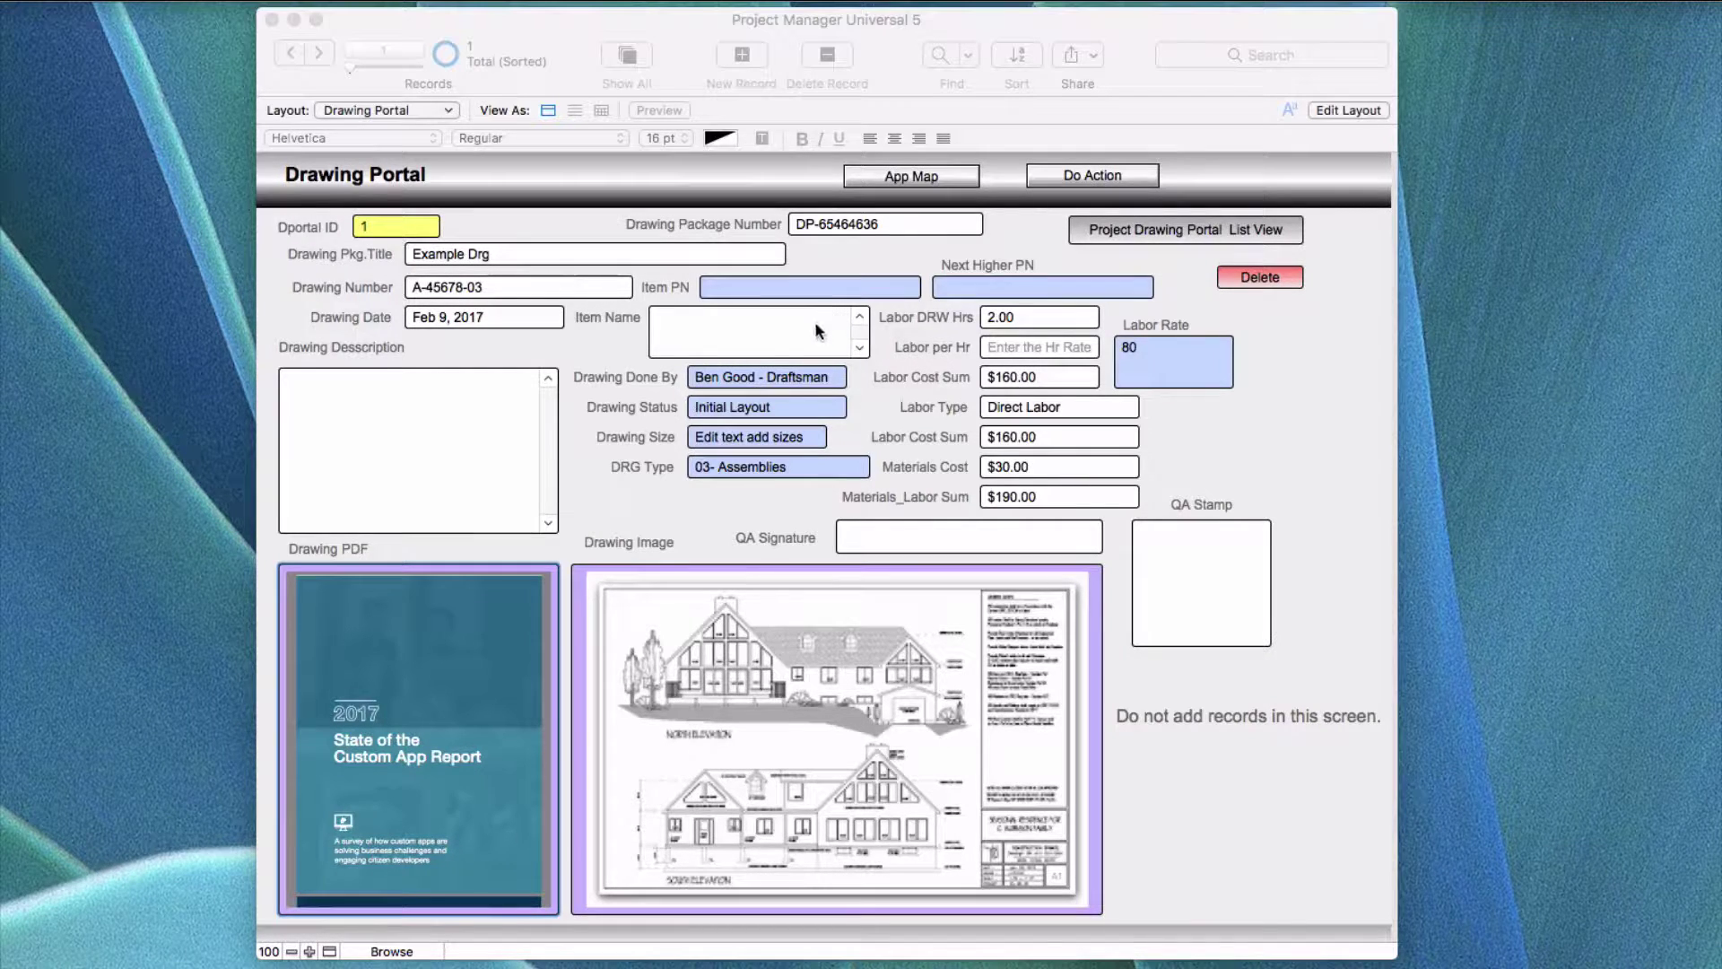
{"action": "left_click", "coordinate": [699, 331]}
{"action": "left_click", "coordinate": [698, 329]}
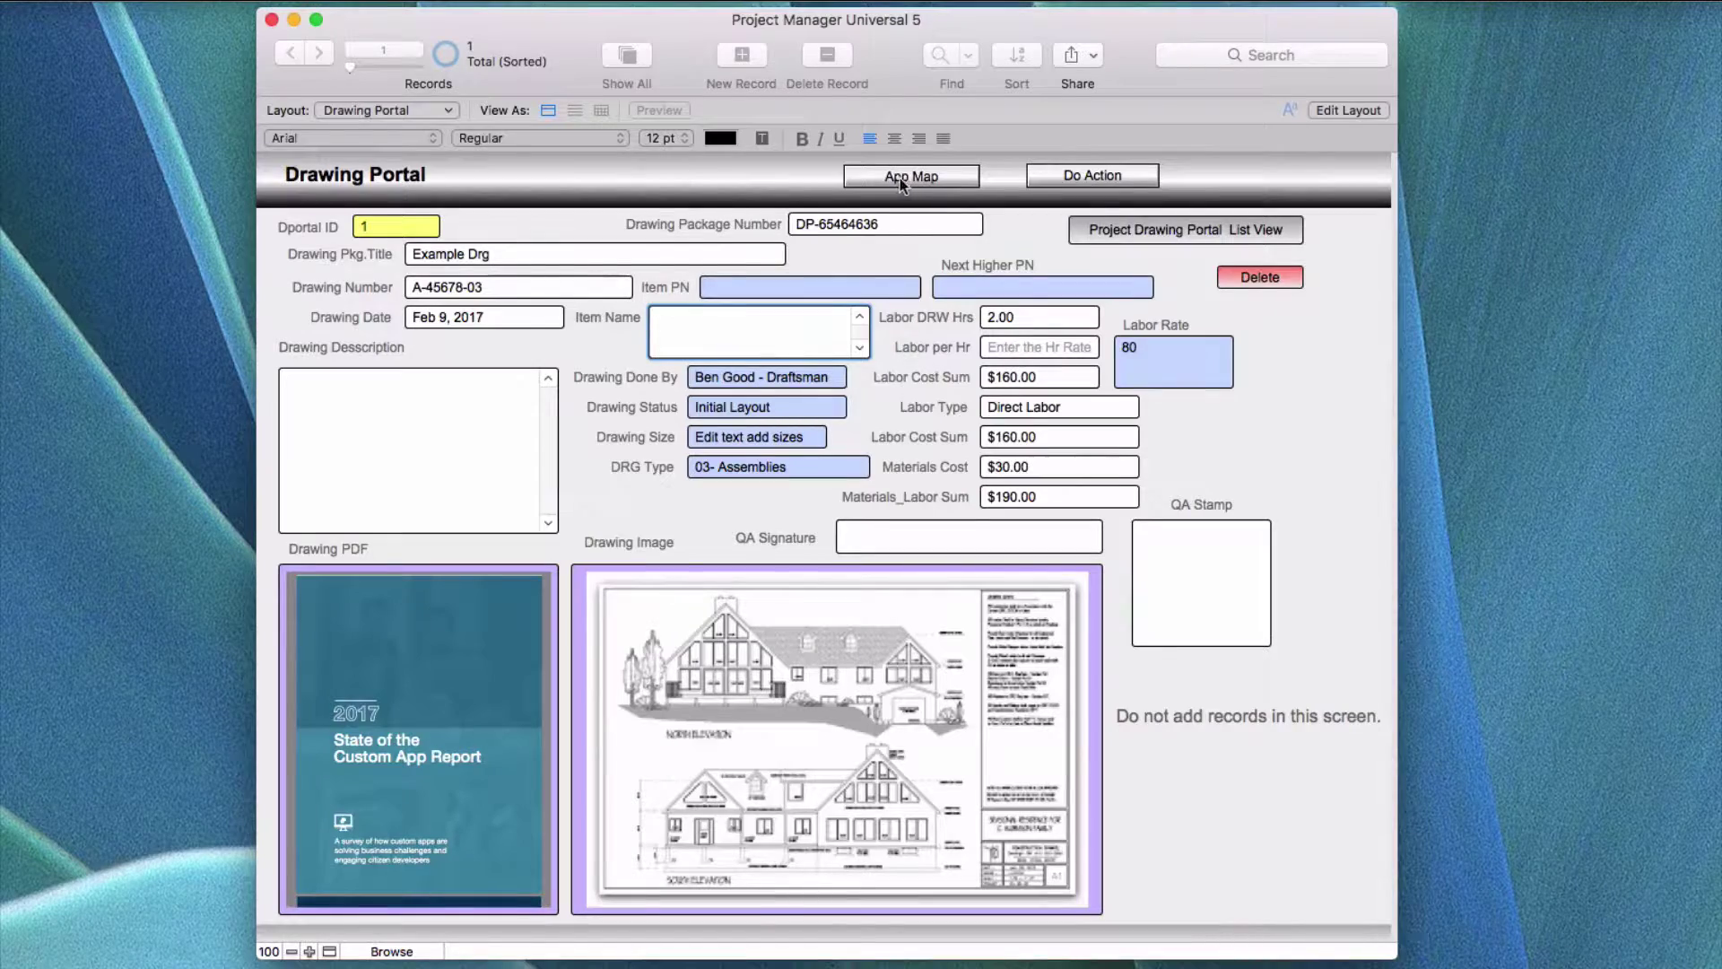
Step: Open the Project Drawing Portal List View and look through the drawing record from its top to its bottom
{"action": "left_click", "coordinate": [1141, 233]}
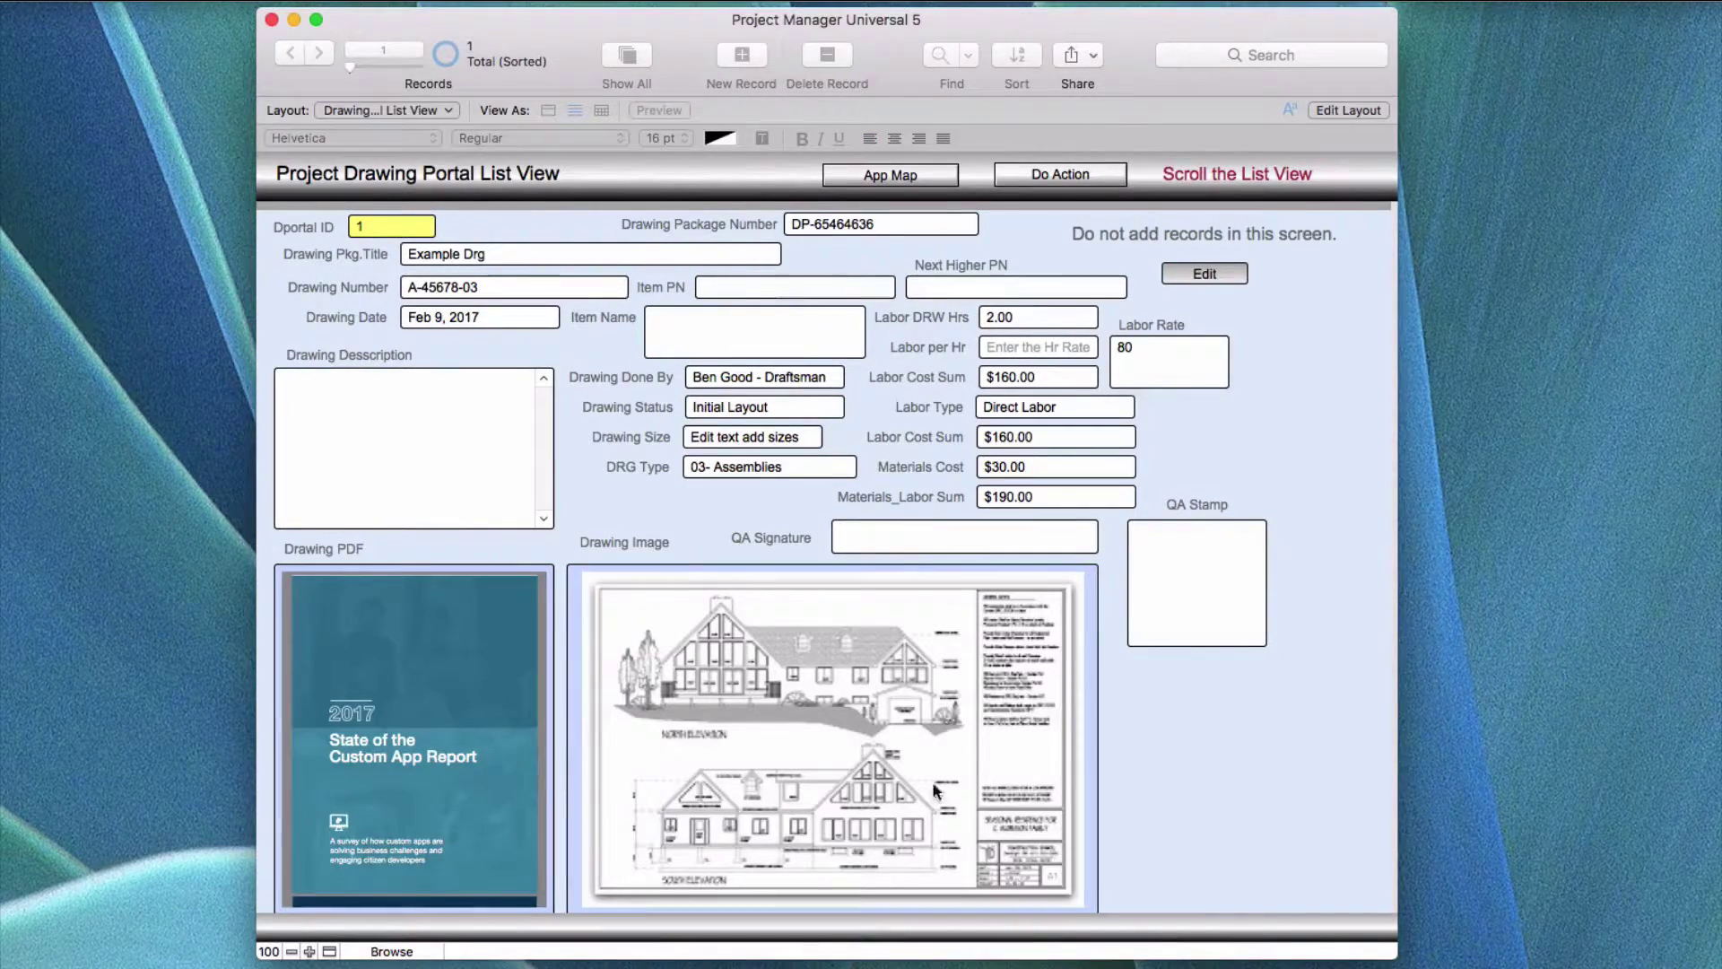
{"action": "scroll", "coordinate": [1223, 601], "scroll_direction": "down", "scroll_amount": 2}
{"action": "scroll", "coordinate": [1224, 601], "scroll_direction": "up", "scroll_amount": 2}
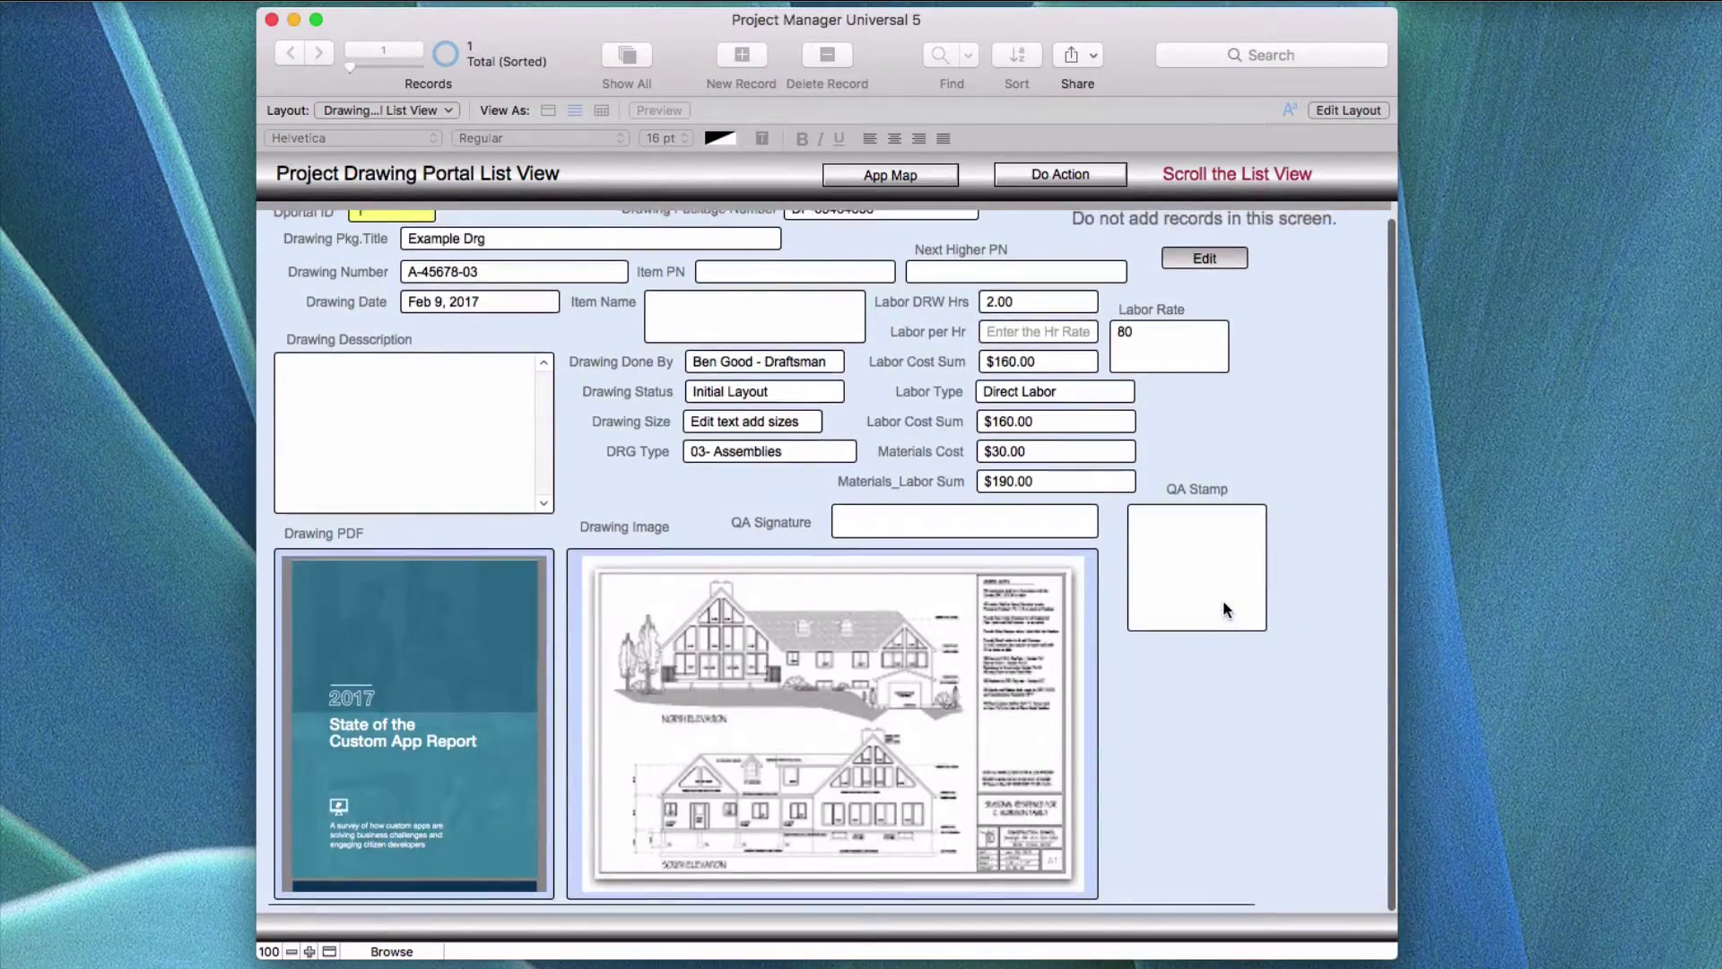
{"action": "scroll", "coordinate": [702, 418], "scroll_direction": "down", "scroll_amount": 1}
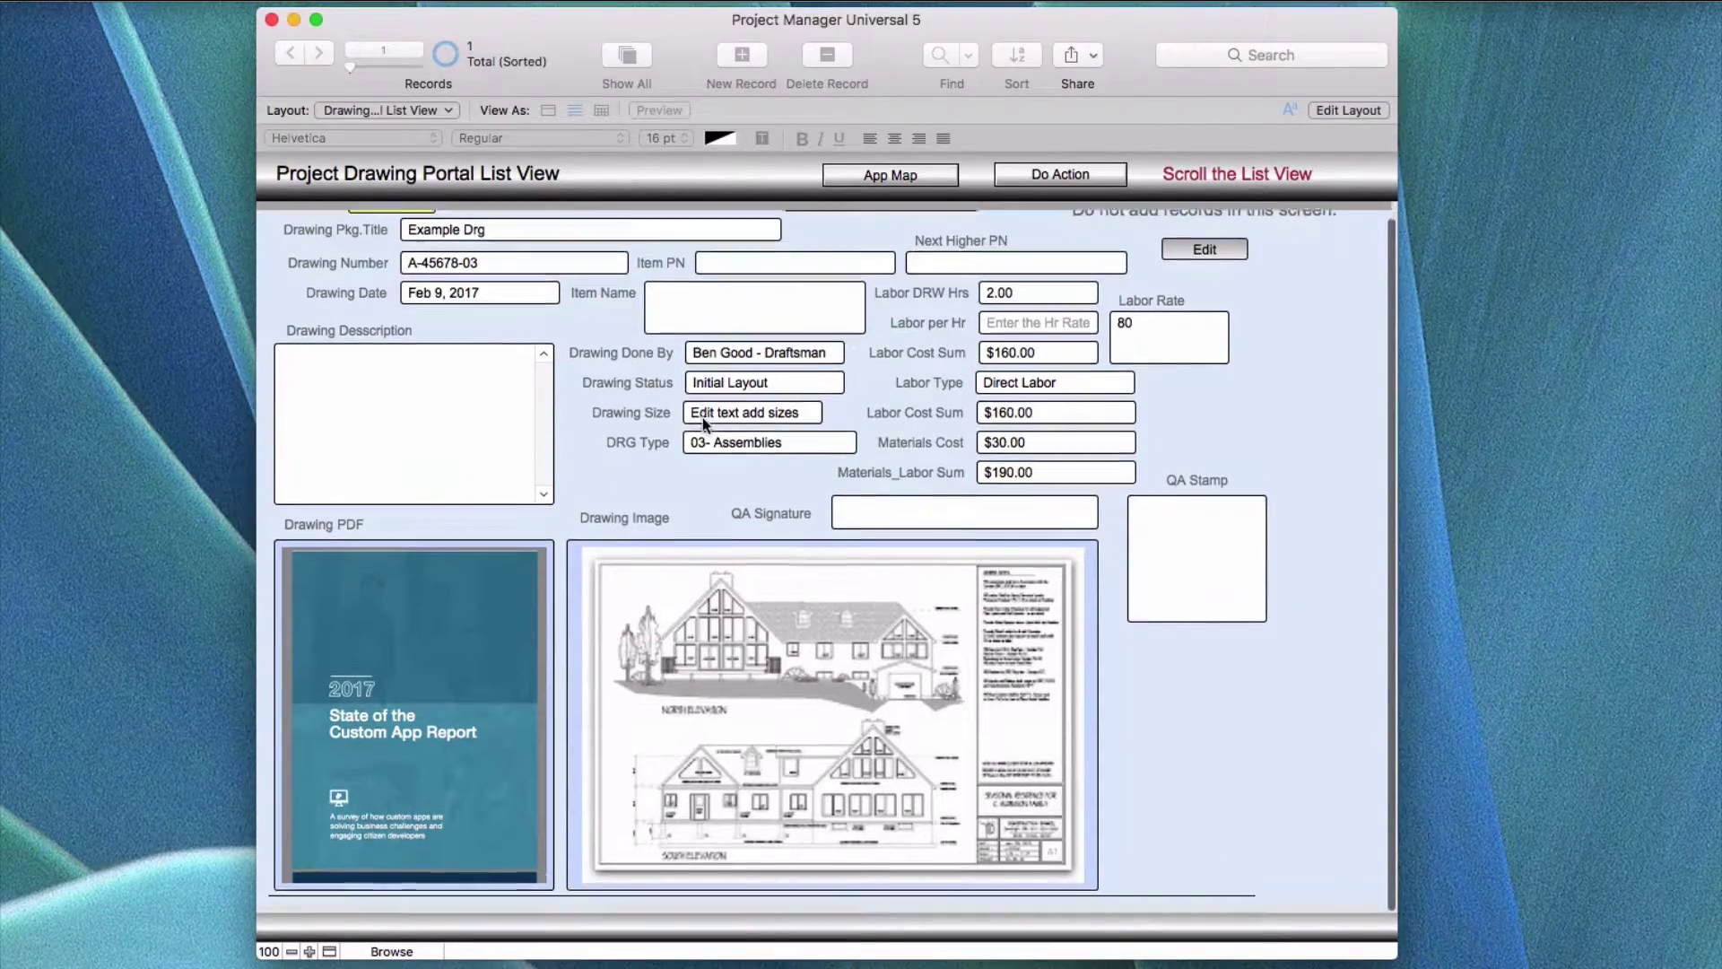
{"action": "scroll", "coordinate": [702, 419], "scroll_direction": "up", "scroll_amount": 1}
{"action": "scroll", "coordinate": [705, 422], "scroll_direction": "down", "scroll_amount": 1}
{"action": "scroll", "coordinate": [702, 422], "scroll_direction": "up", "scroll_amount": 1}
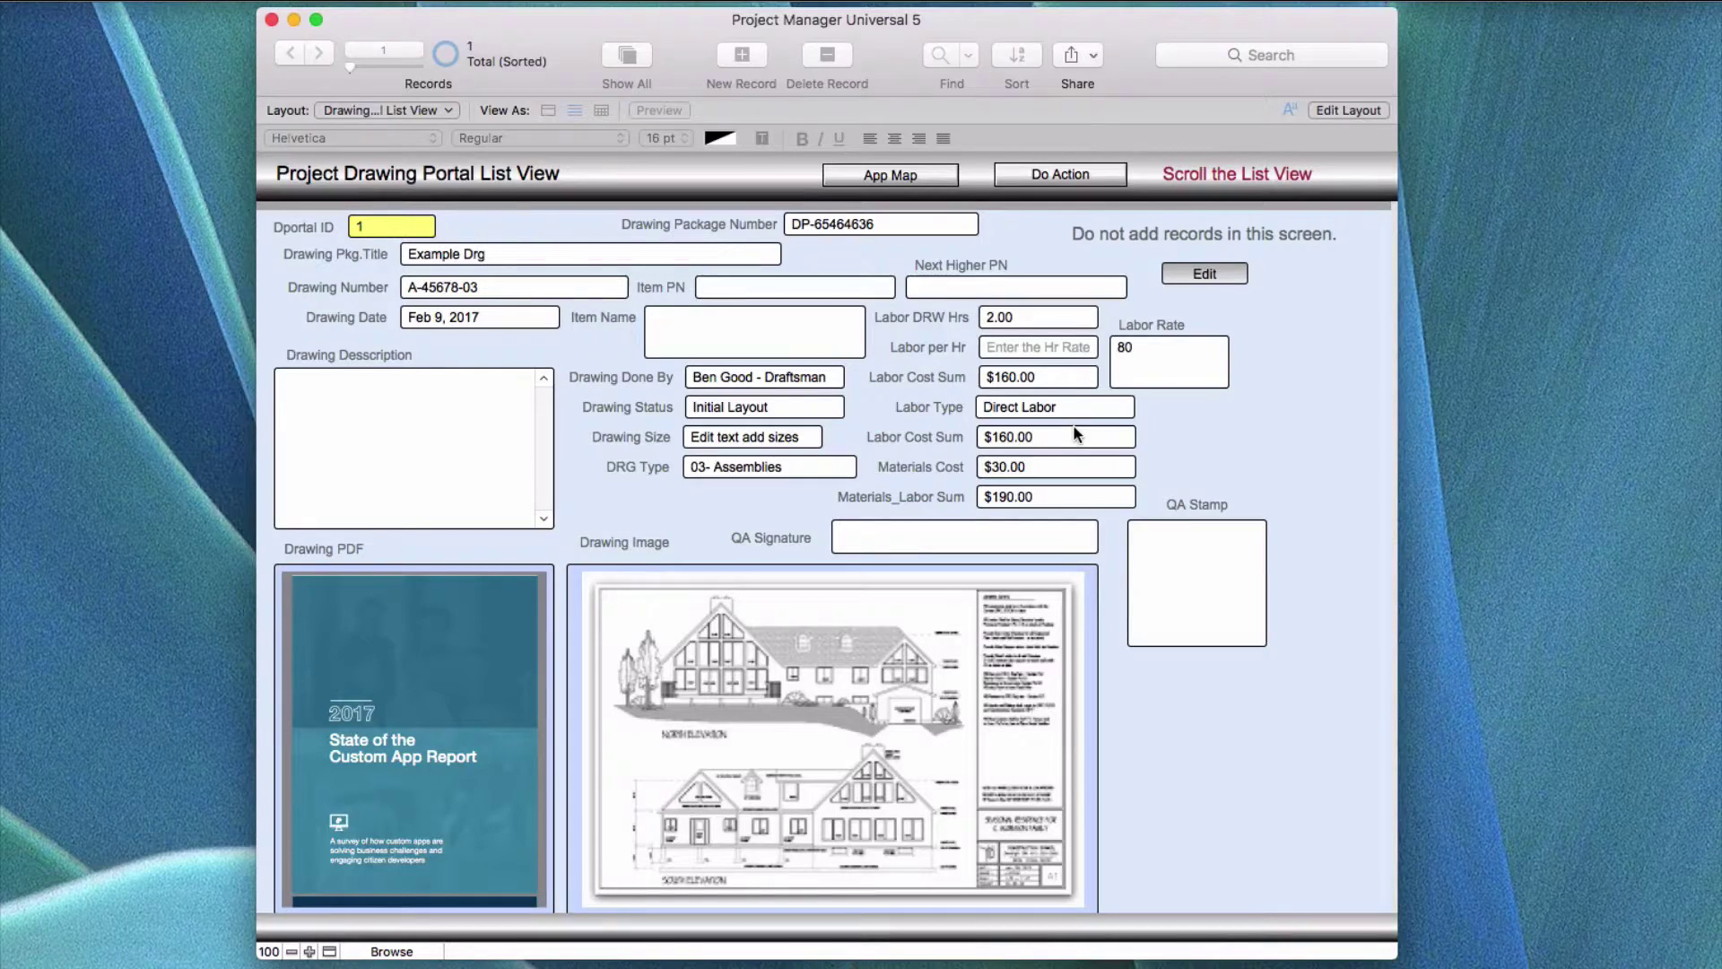
Step: Return from the list view to the drawing's editable Drawing Portal record and look over its fields
{"action": "left_click", "coordinate": [1188, 274]}
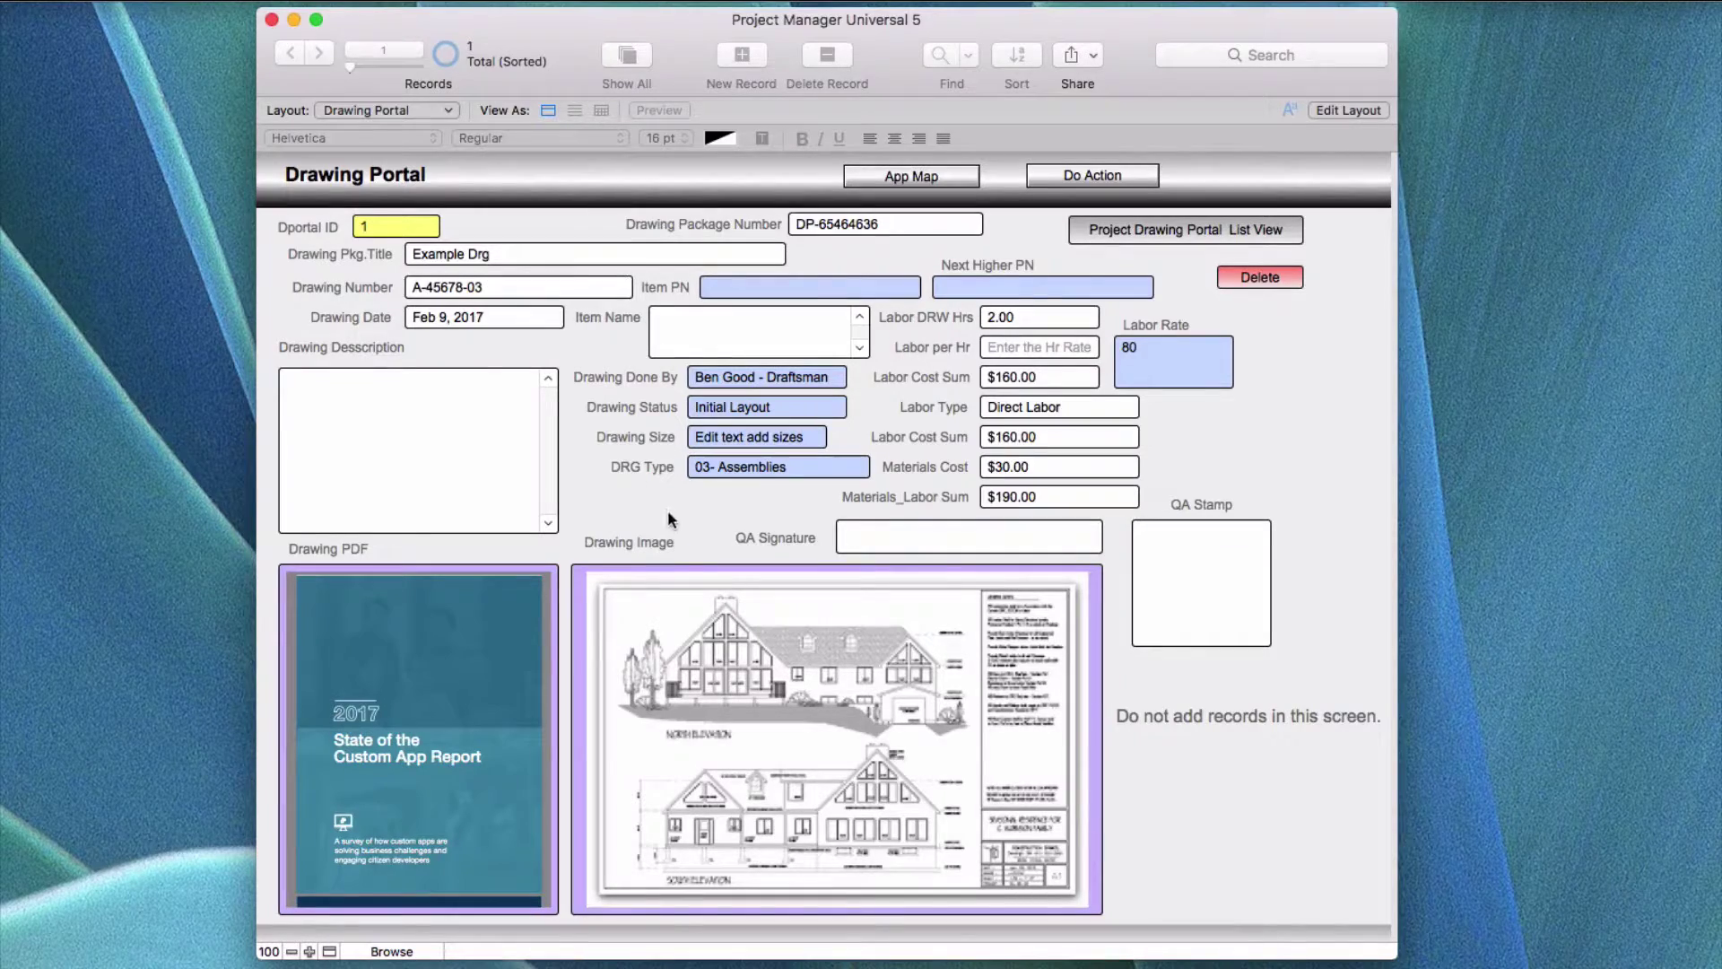
{"action": "scroll", "coordinate": [610, 363], "scroll_direction": "down", "scroll_amount": 1}
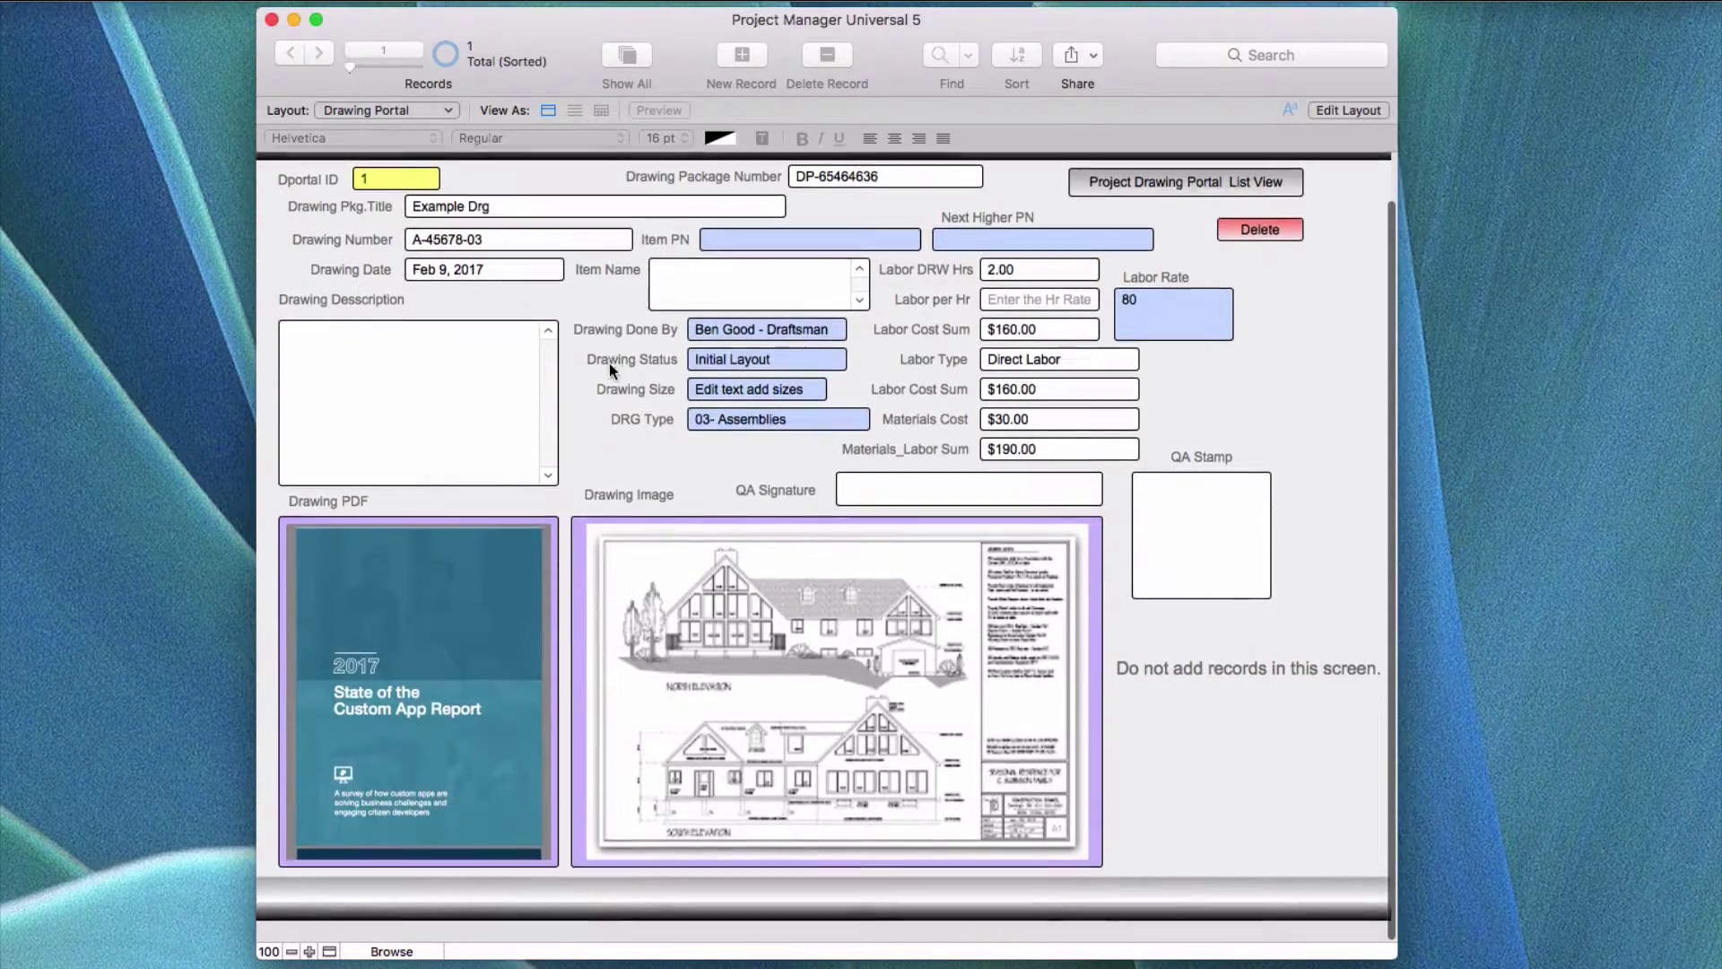
{"action": "scroll", "coordinate": [610, 363], "scroll_direction": "up", "scroll_amount": 1}
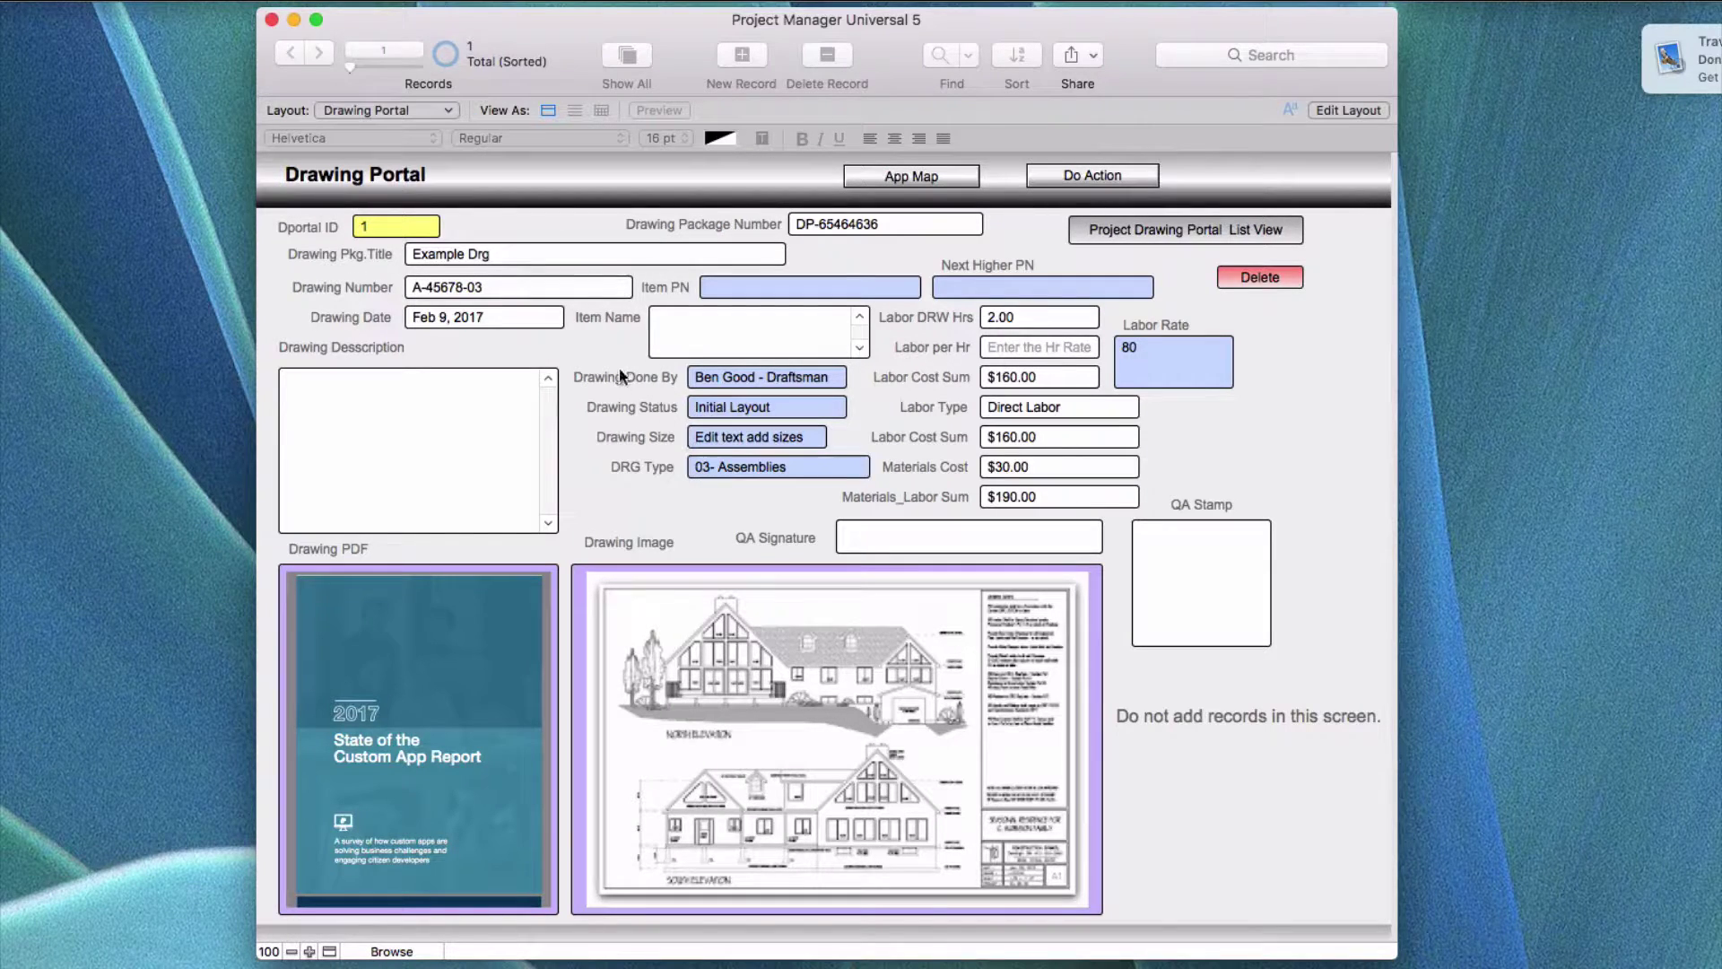
Step: Try displaying the PDF embedded in the Drawing PDF field at Actual Size and bring up its zoom controls
{"action": "left_click", "coordinate": [472, 615]}
{"action": "right_click", "coordinate": [476, 612]}
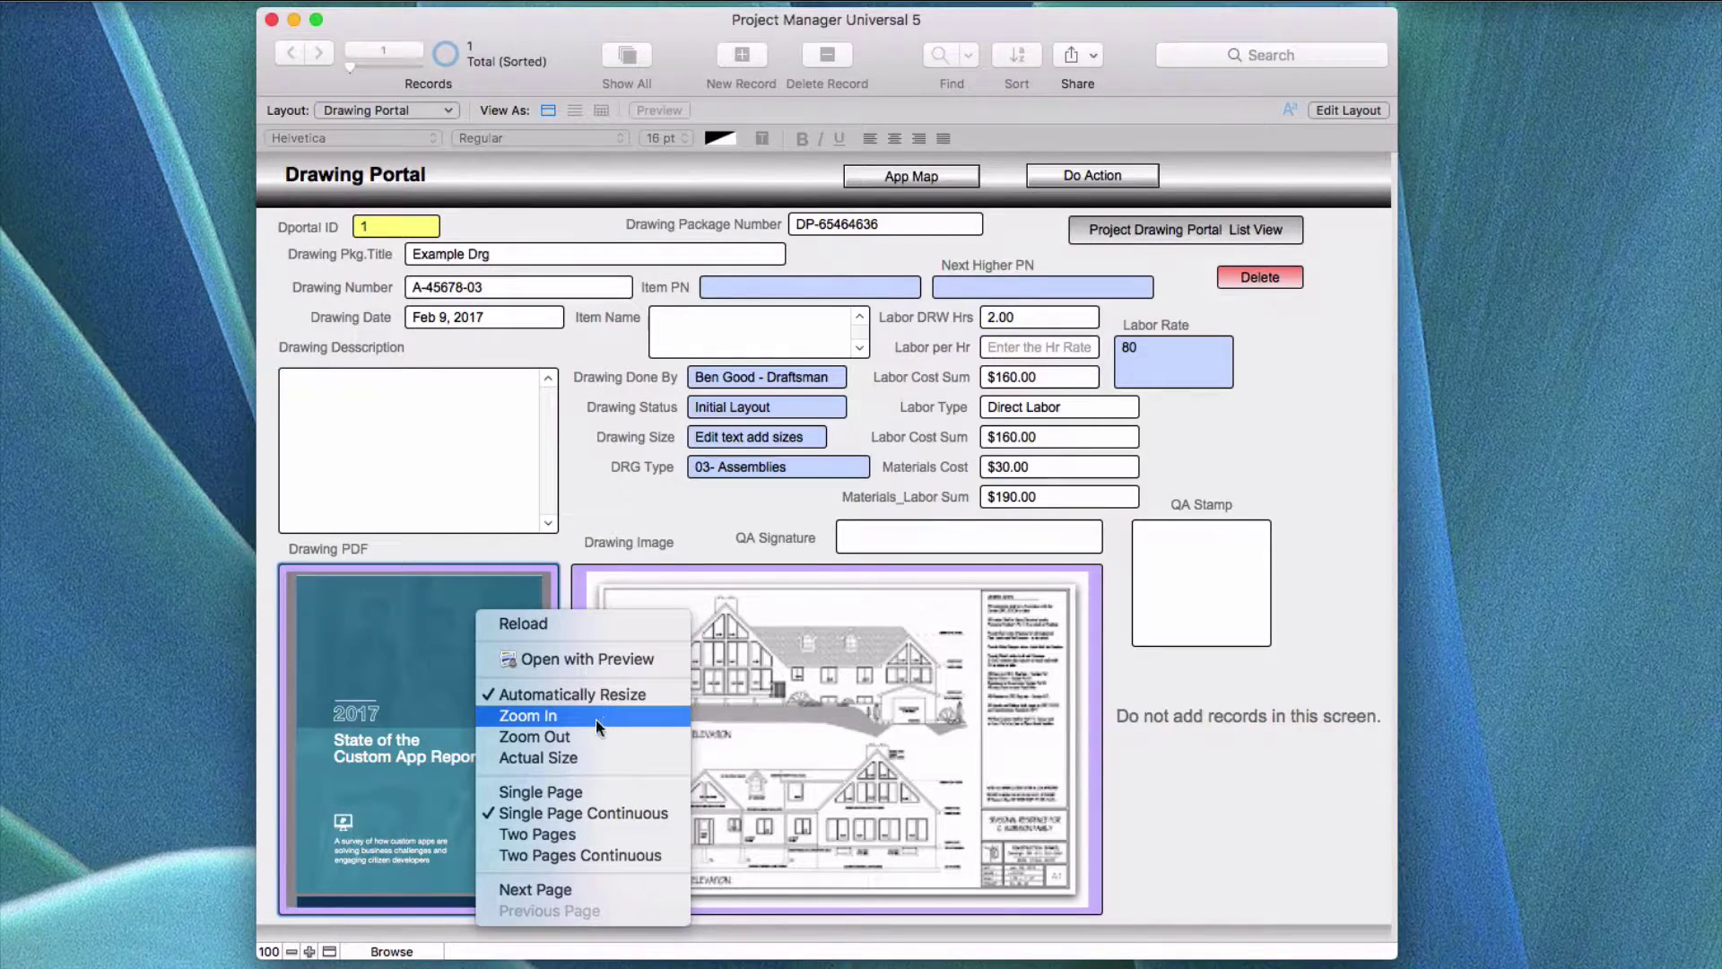
{"action": "left_click", "coordinate": [574, 760]}
{"action": "mouse_move", "coordinate": [421, 826]}
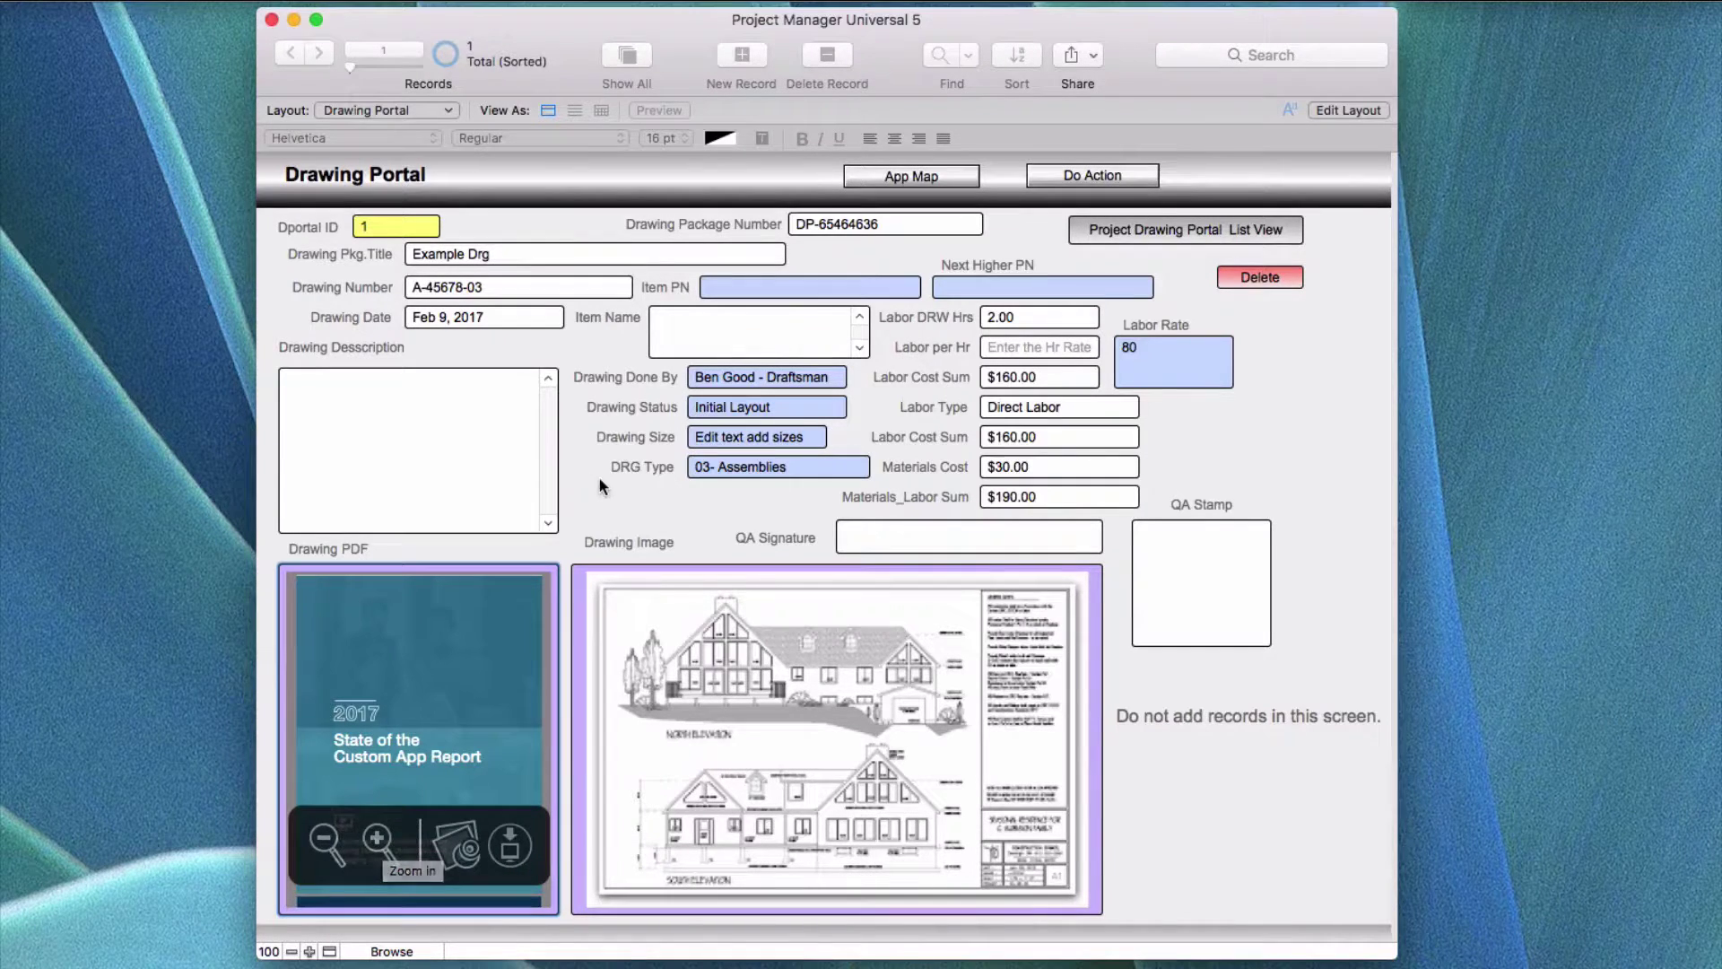
Step: Go through the App Map to the Project Marketing screen and open the project's Add Project Drawings window
{"action": "left_click", "coordinate": [885, 178]}
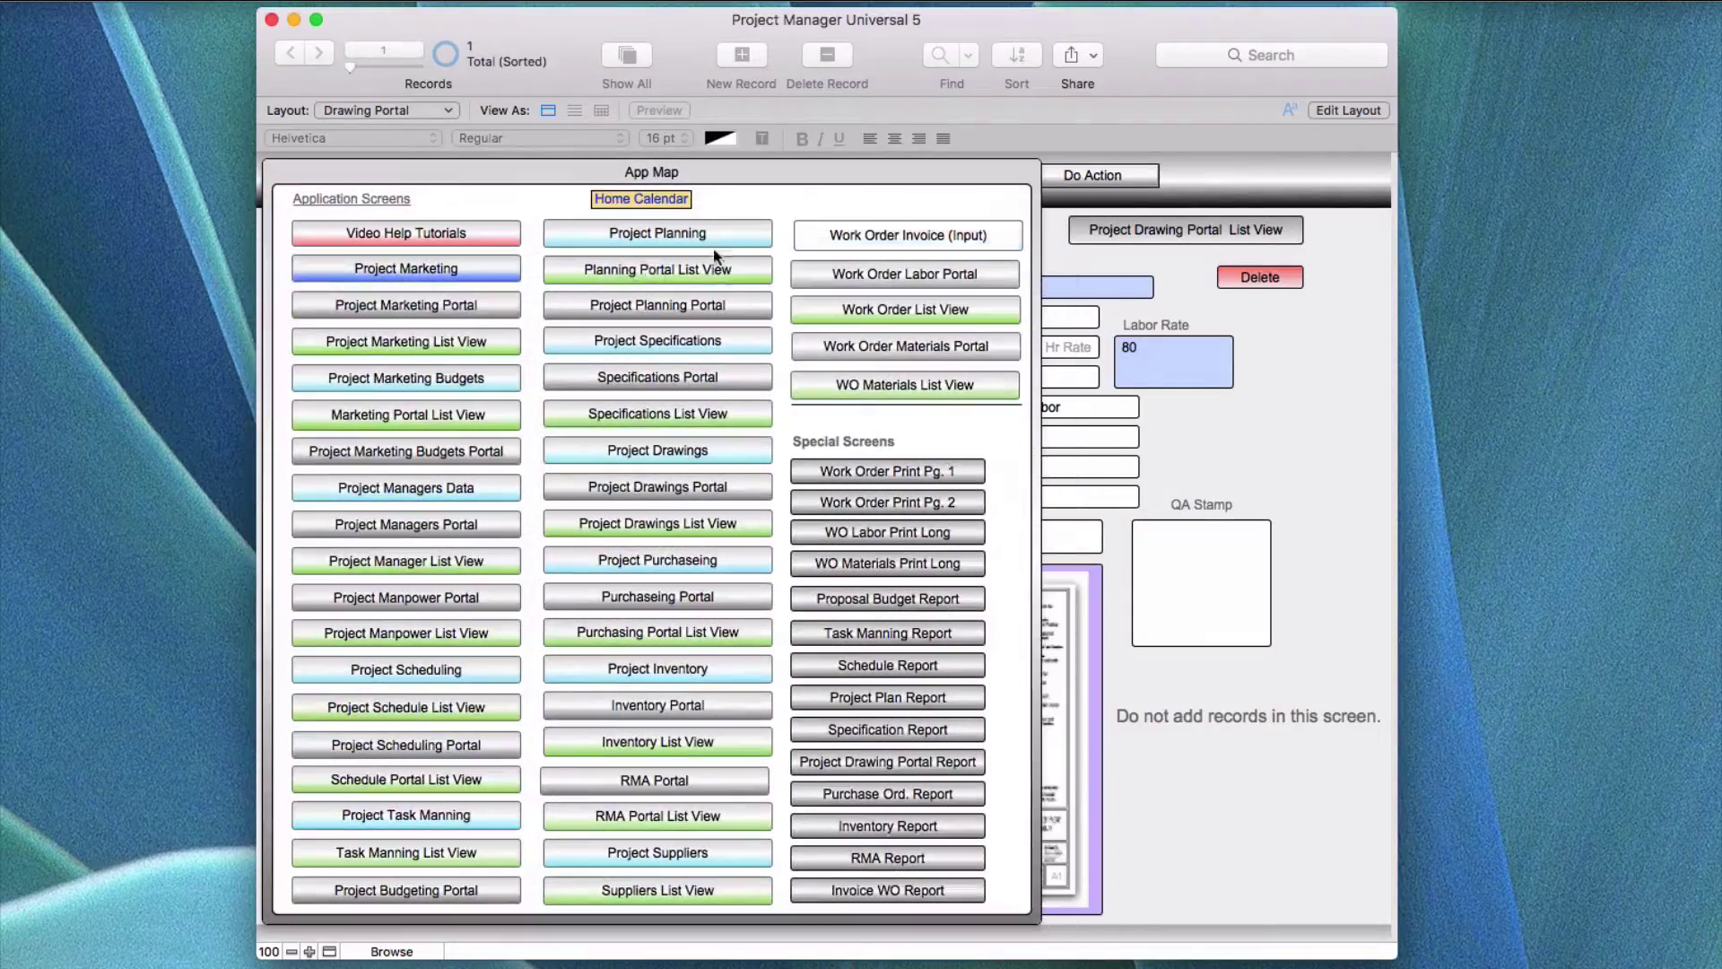
{"action": "left_click", "coordinate": [415, 279]}
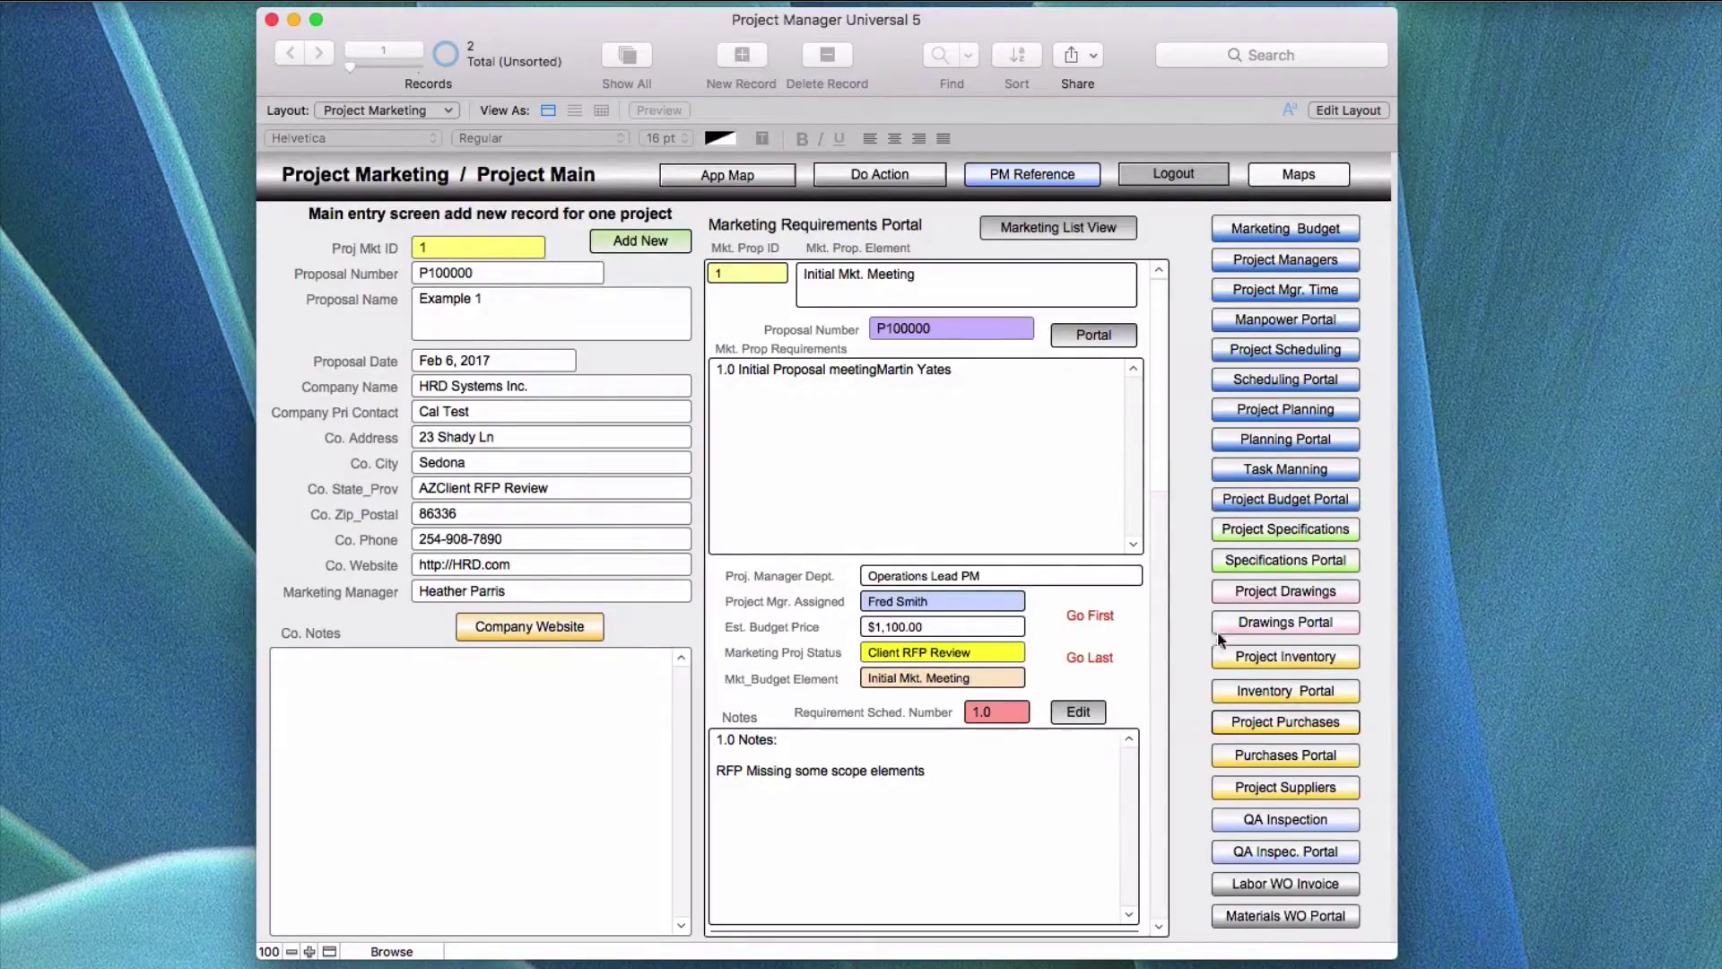
{"action": "left_click", "coordinate": [1247, 623]}
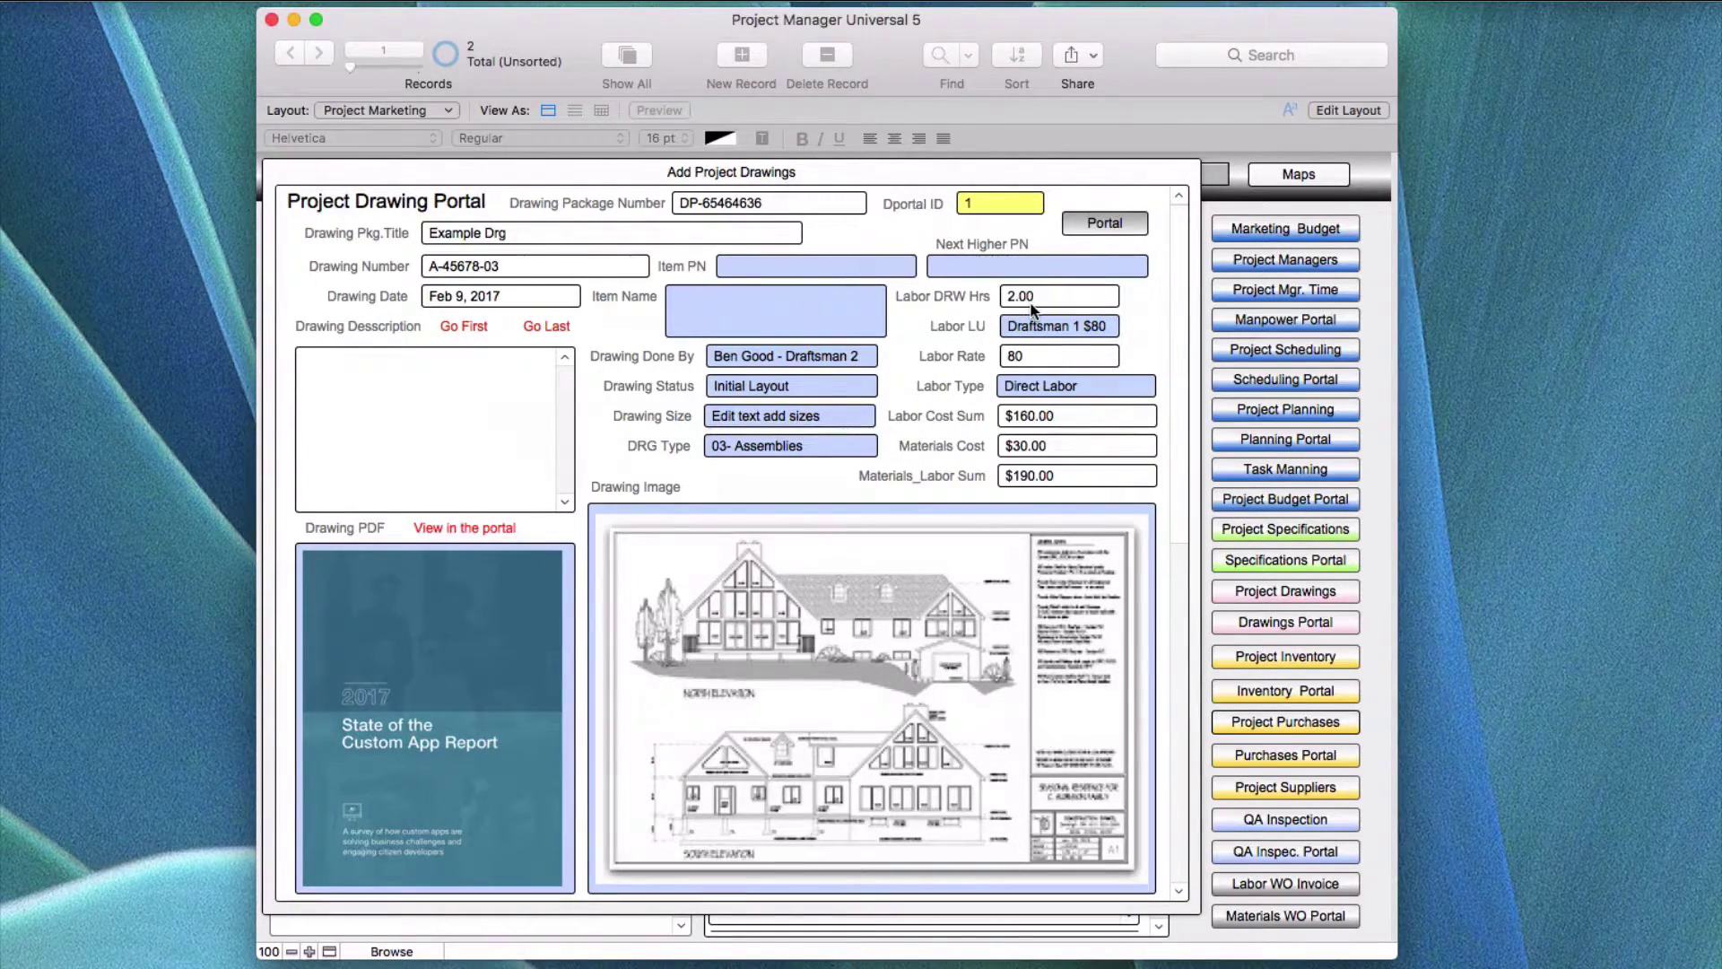
Step: Reselect Draftsman 1 $80 as the drawing's Labor LU entry and review the choices in the Labor Type list
{"action": "left_click", "coordinate": [1037, 327]}
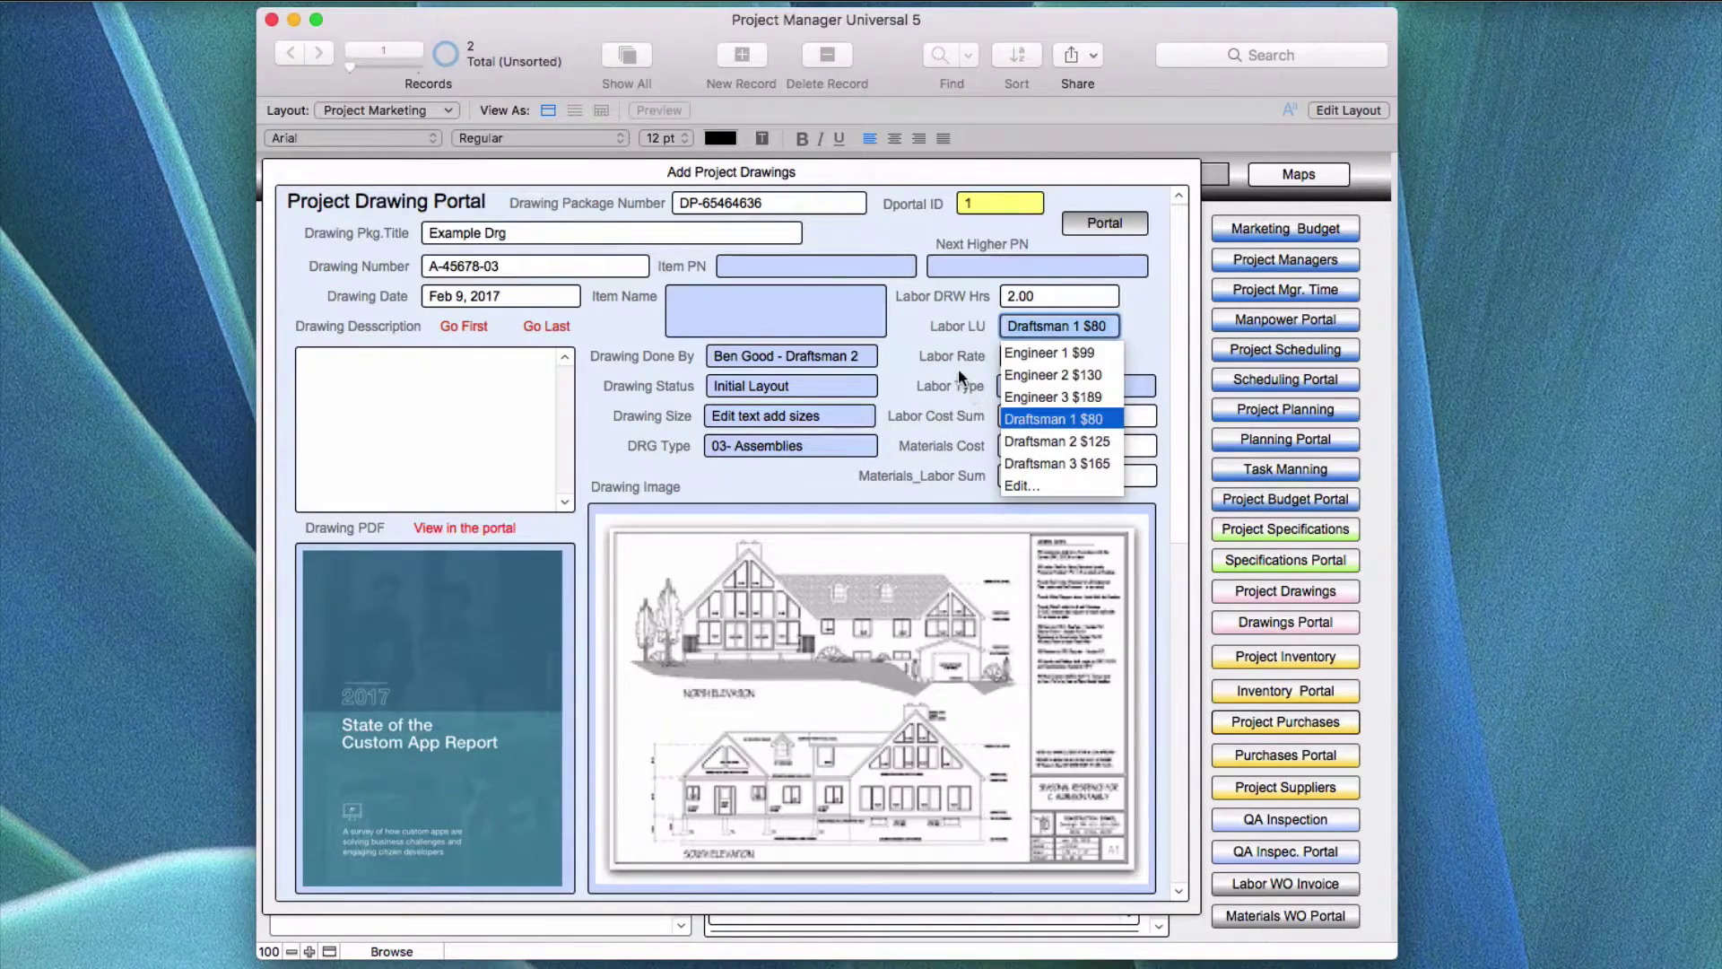
{"action": "left_click", "coordinate": [1087, 424]}
{"action": "left_click", "coordinate": [1059, 360]}
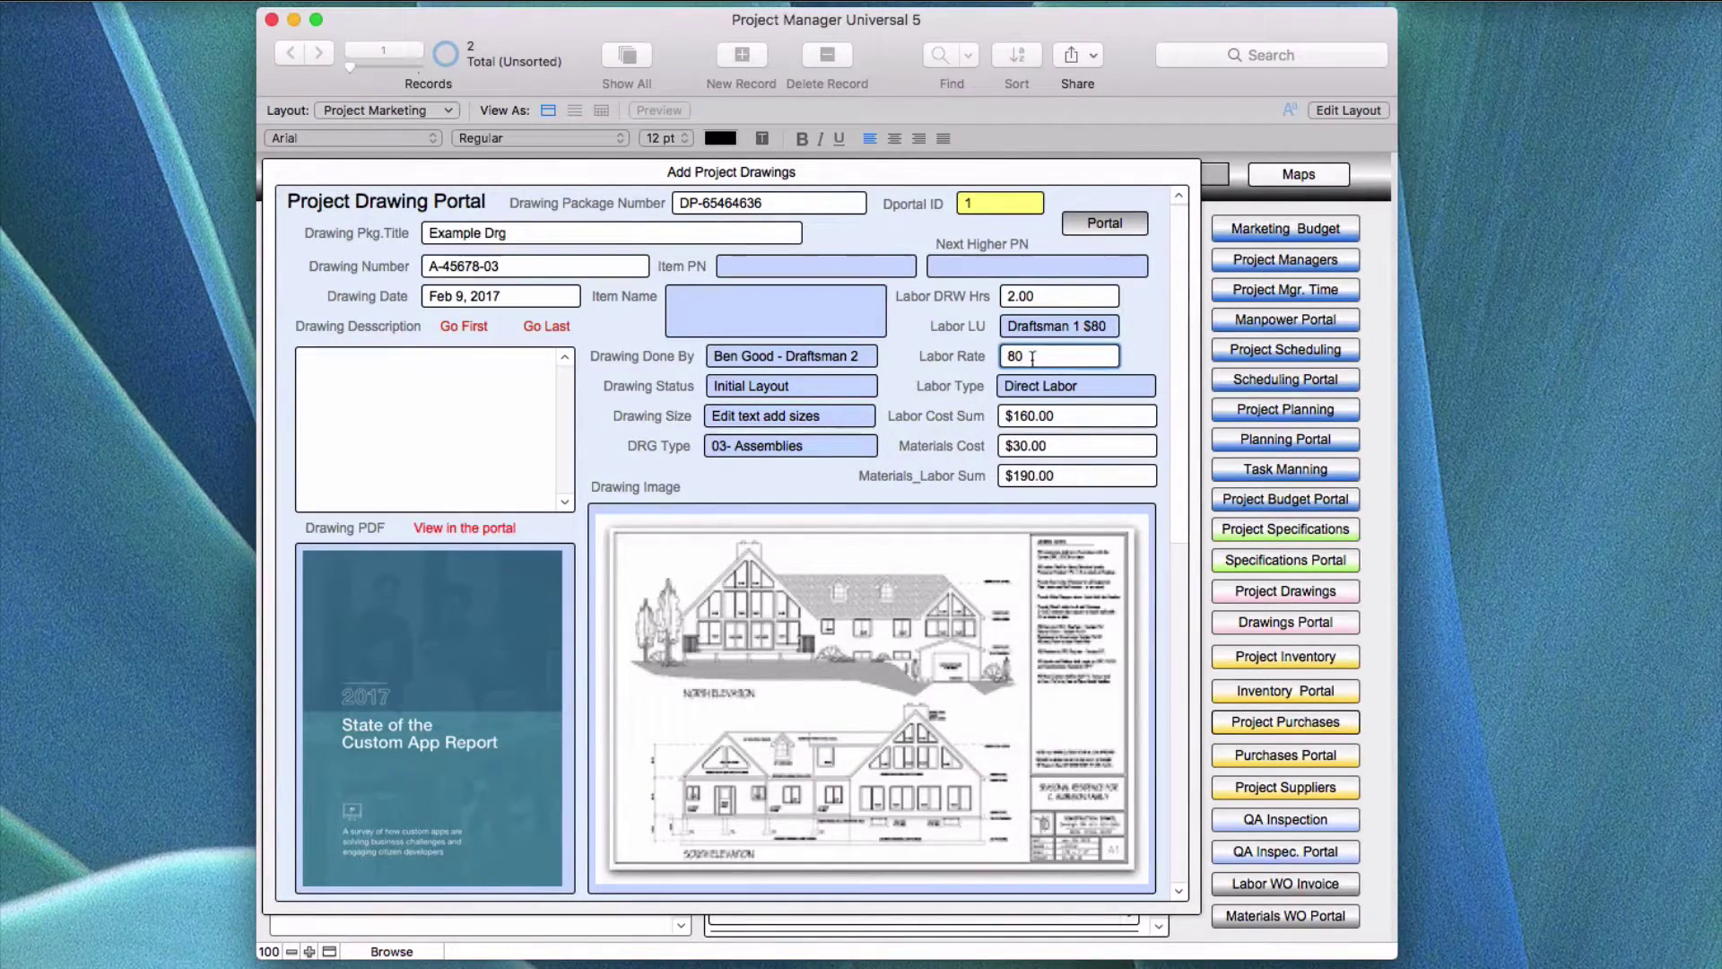
{"action": "left_click", "coordinate": [977, 395]}
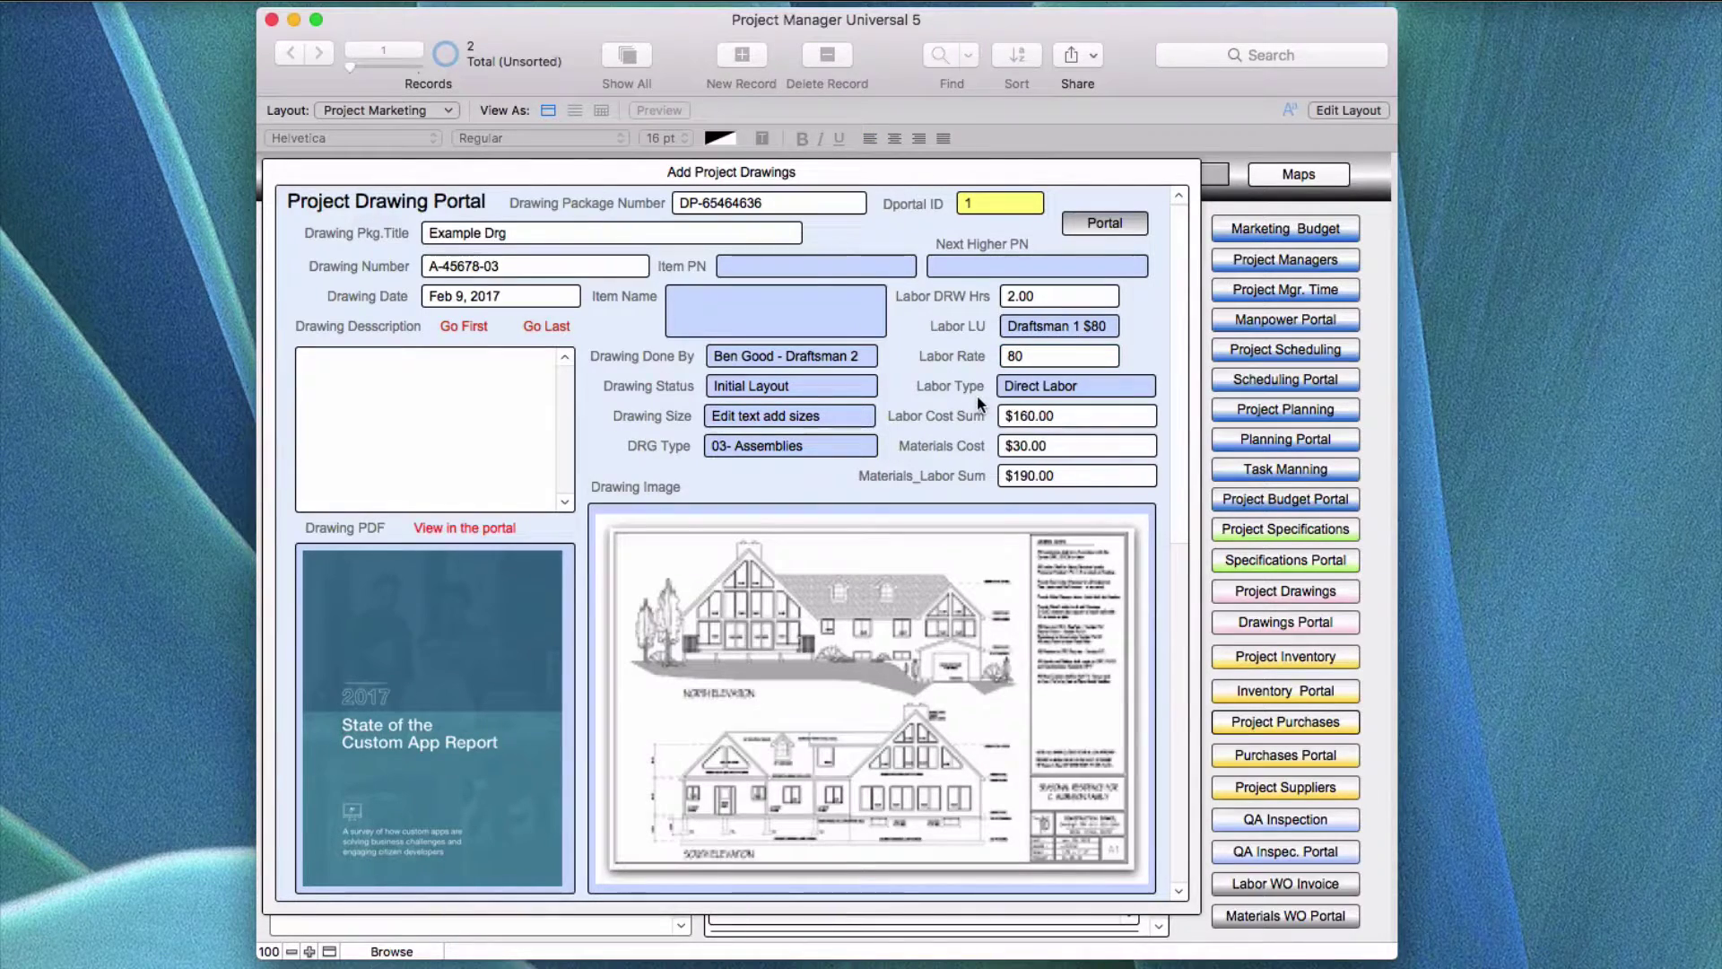
{"action": "left_click", "coordinate": [1066, 392]}
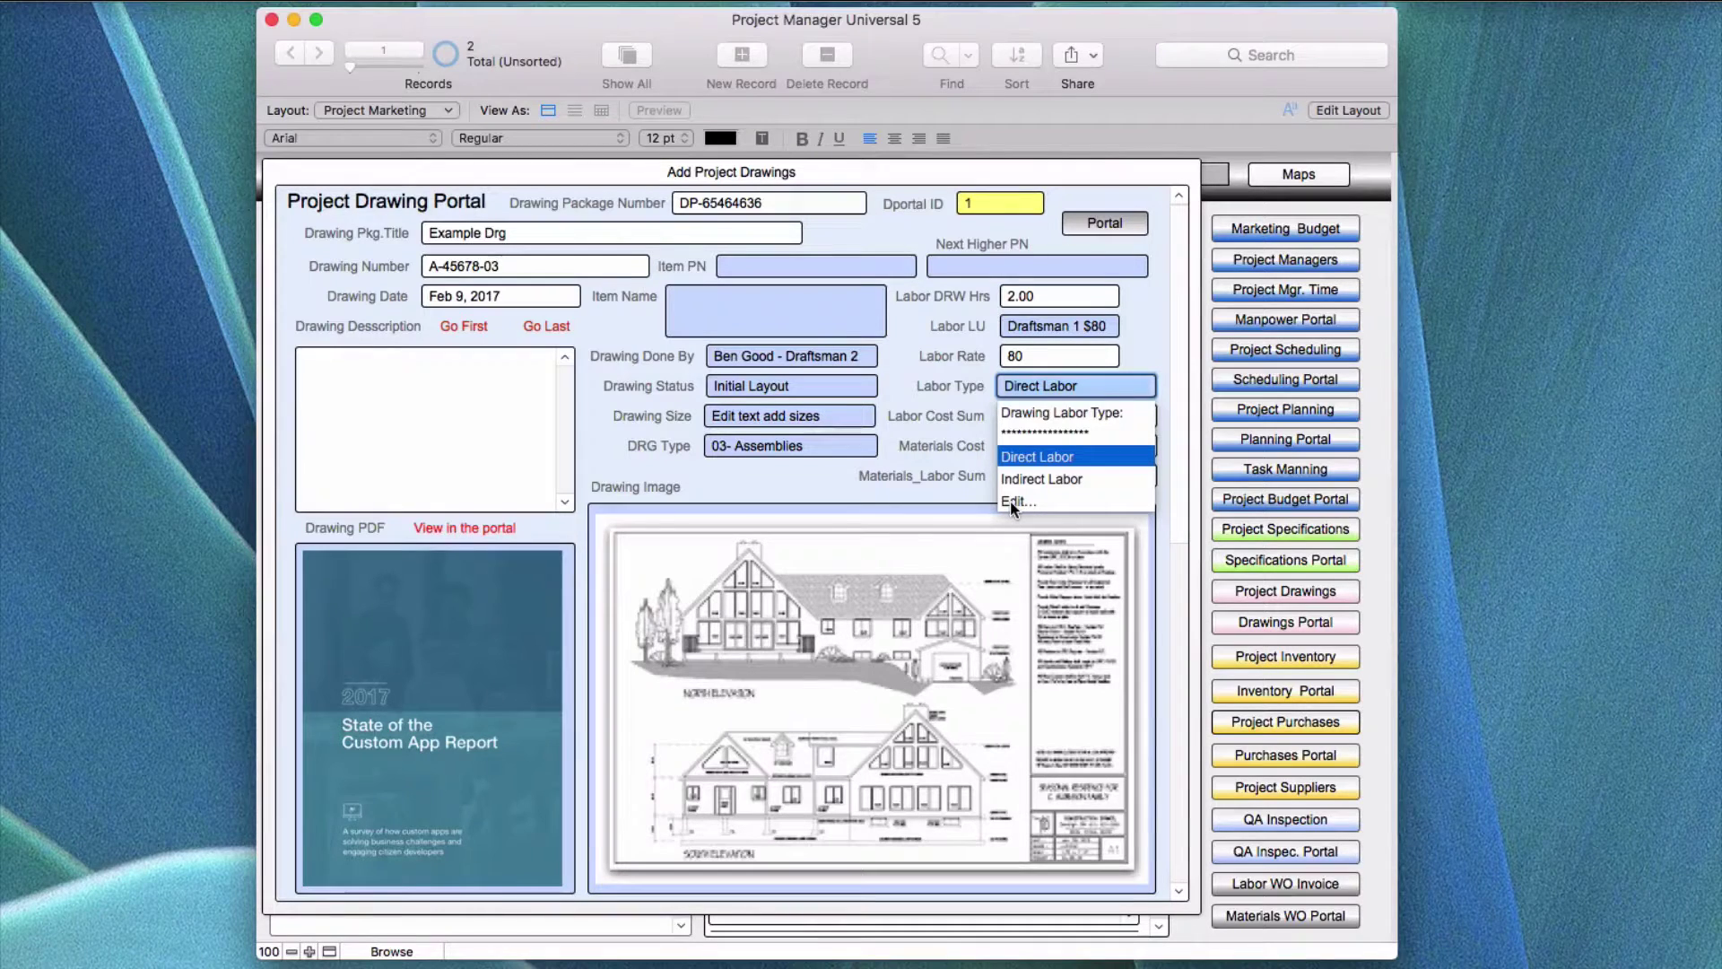
{"action": "left_click", "coordinate": [928, 431]}
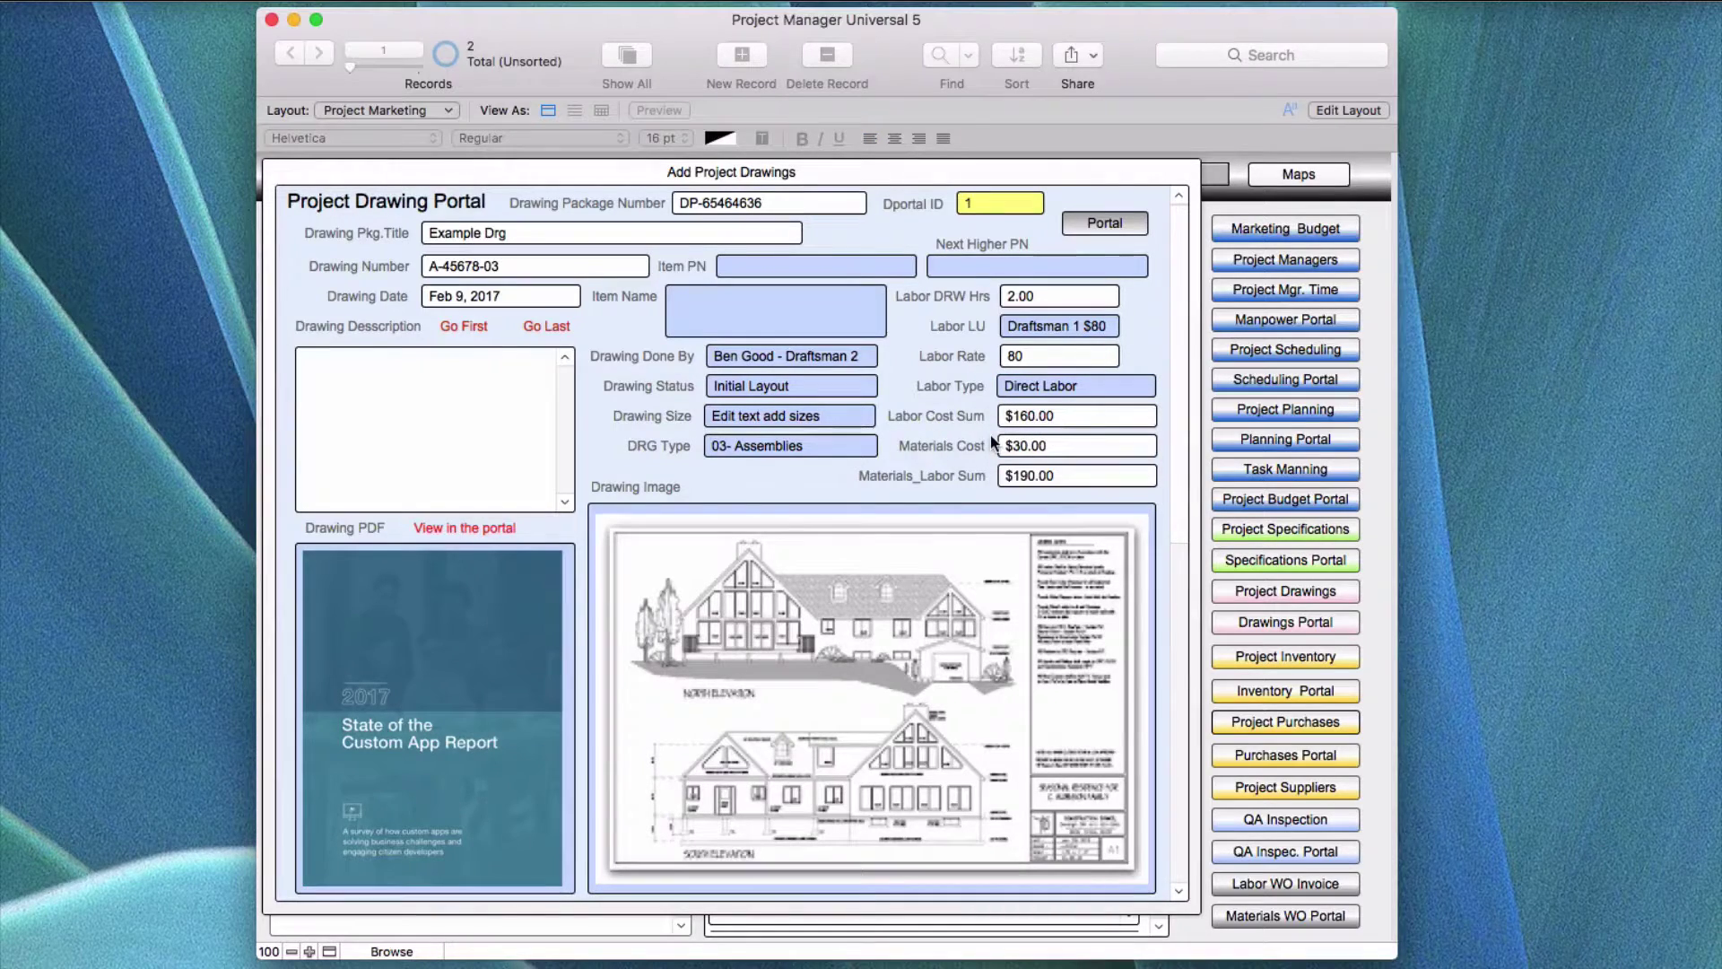